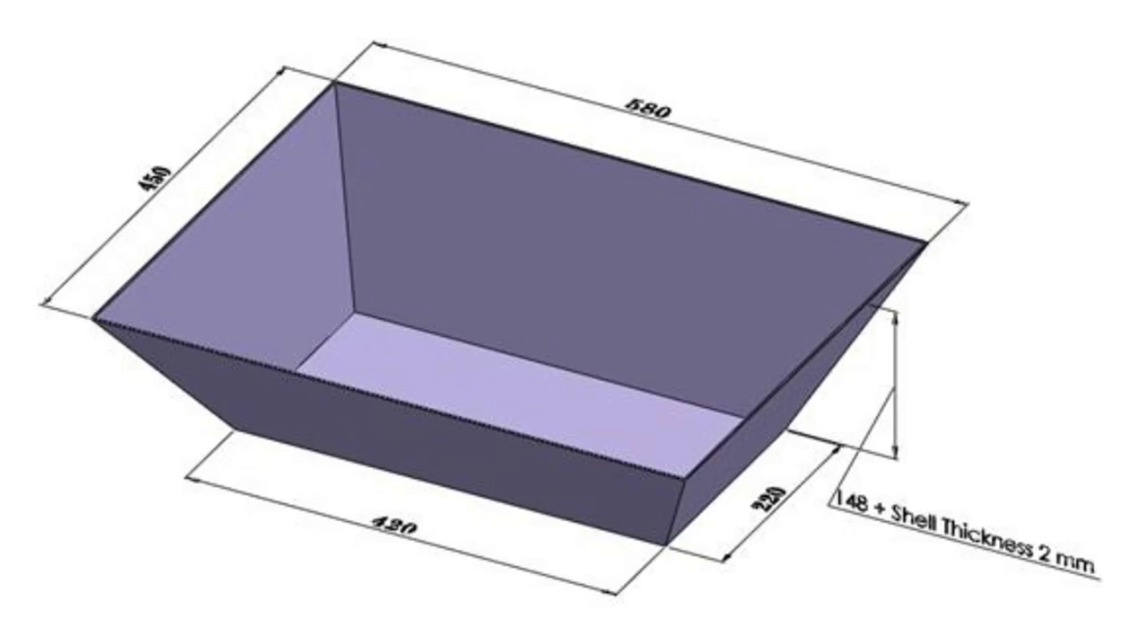
Step: Switch from the tapered tray reference drawing to the empty SOLIDWORKS window
key(alt+Tab)
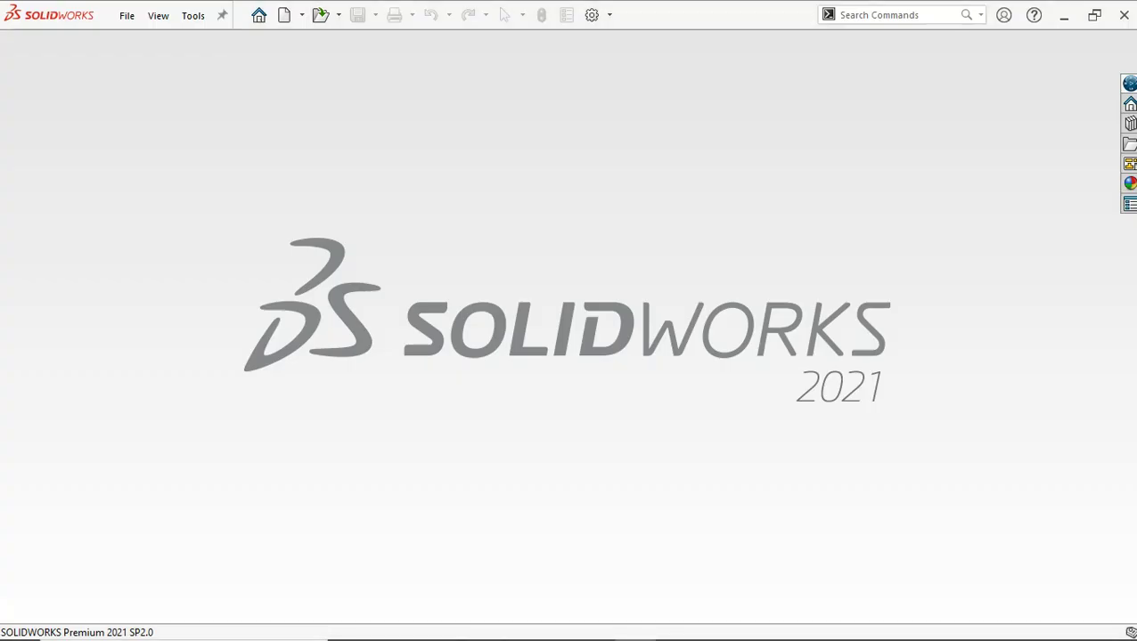
Step: Create a new blank Part document (Part6) via File > New
click(127, 15)
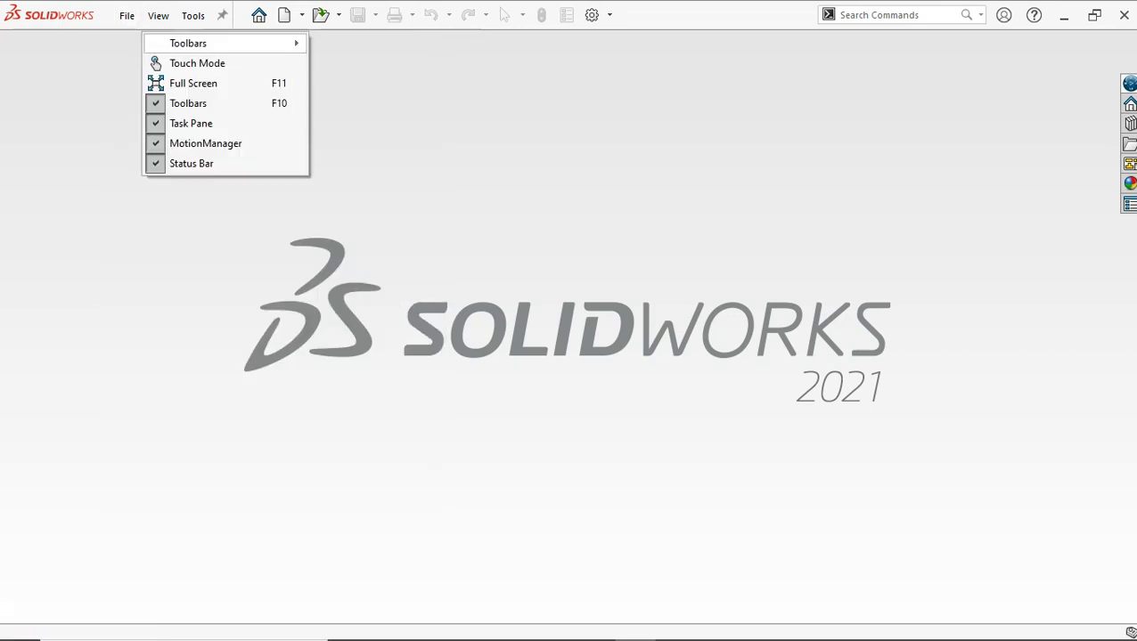
click(156, 42)
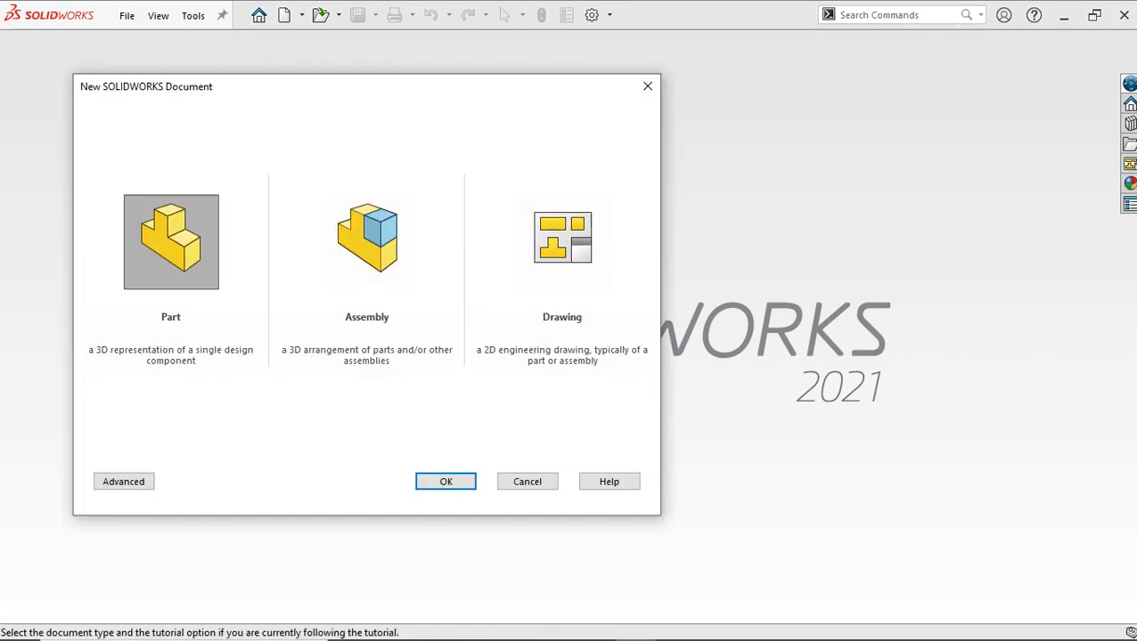
key(Return)
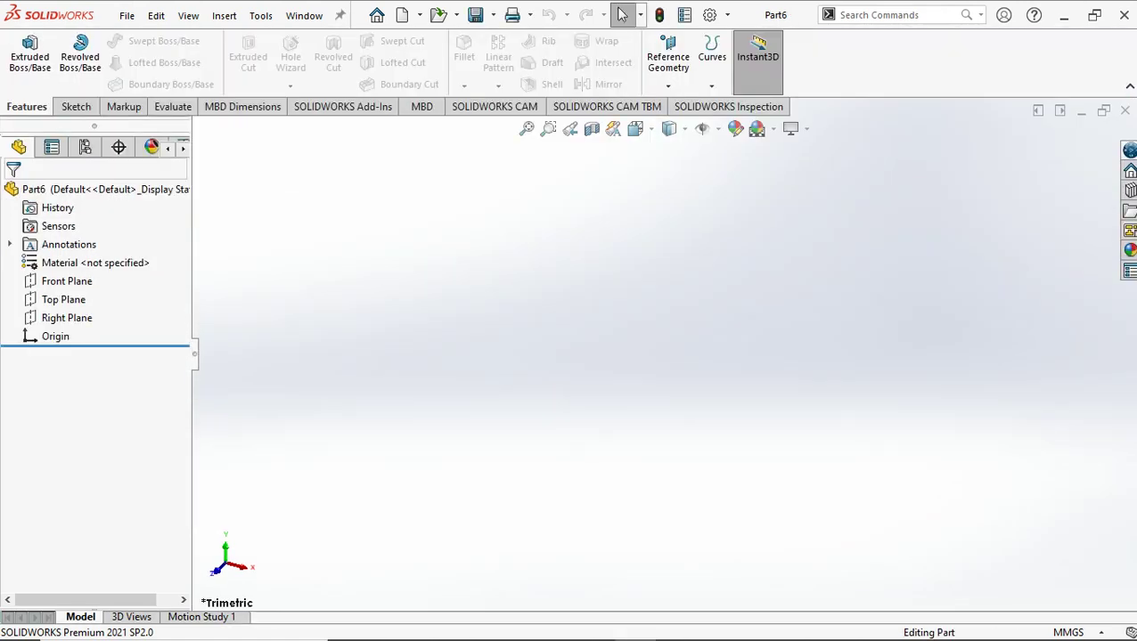
Step: Start a new sketch on the Top Plane
click(76, 106)
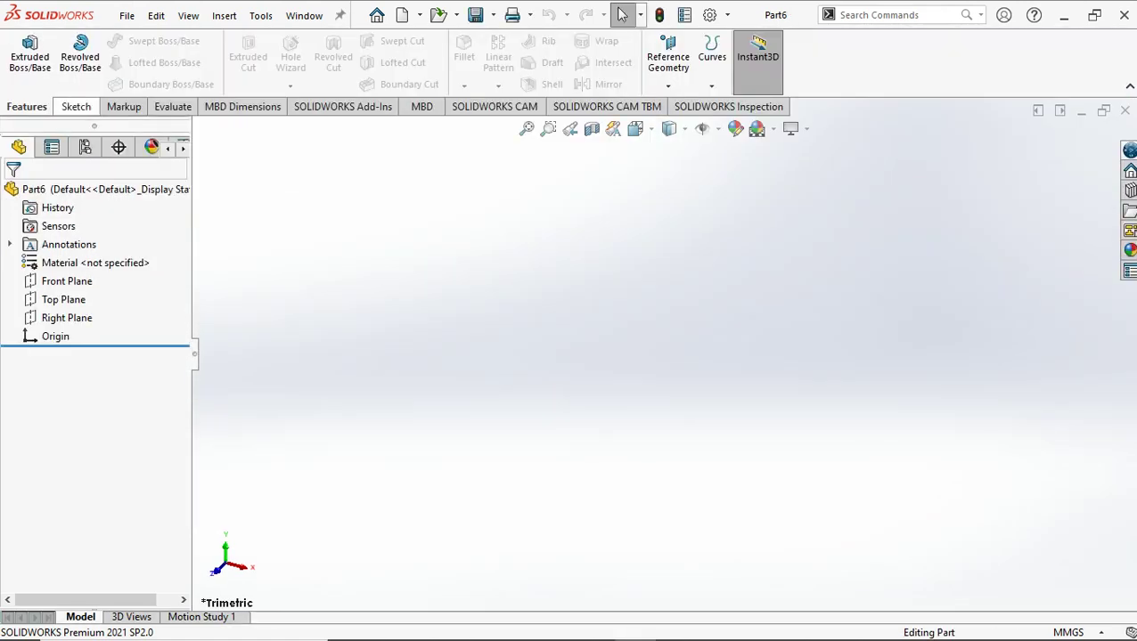
click(23, 56)
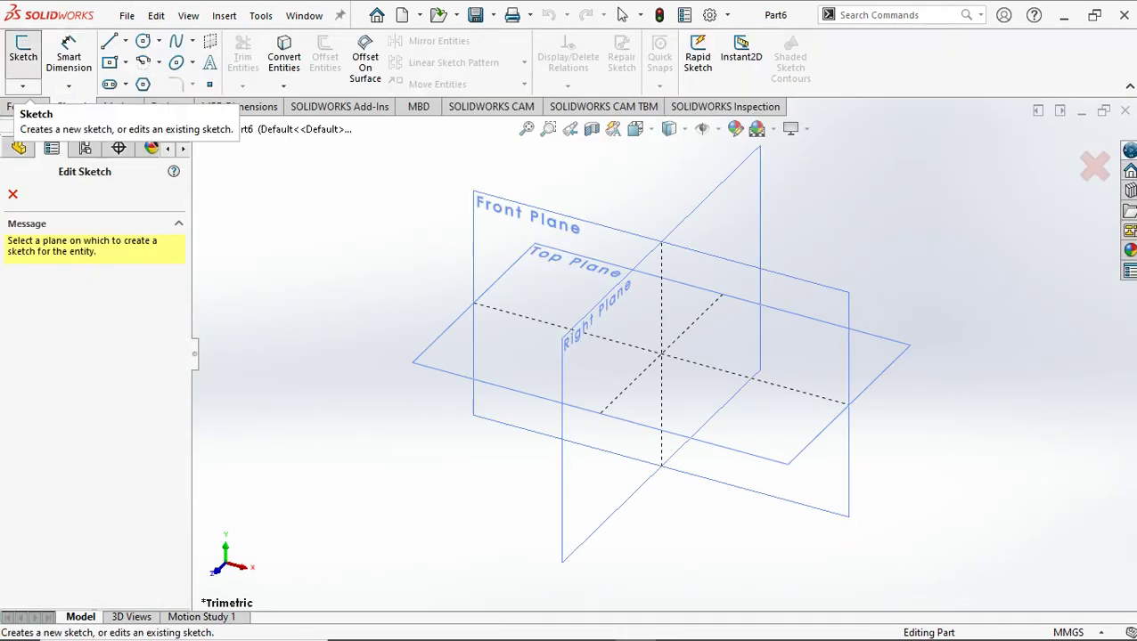
click(574, 263)
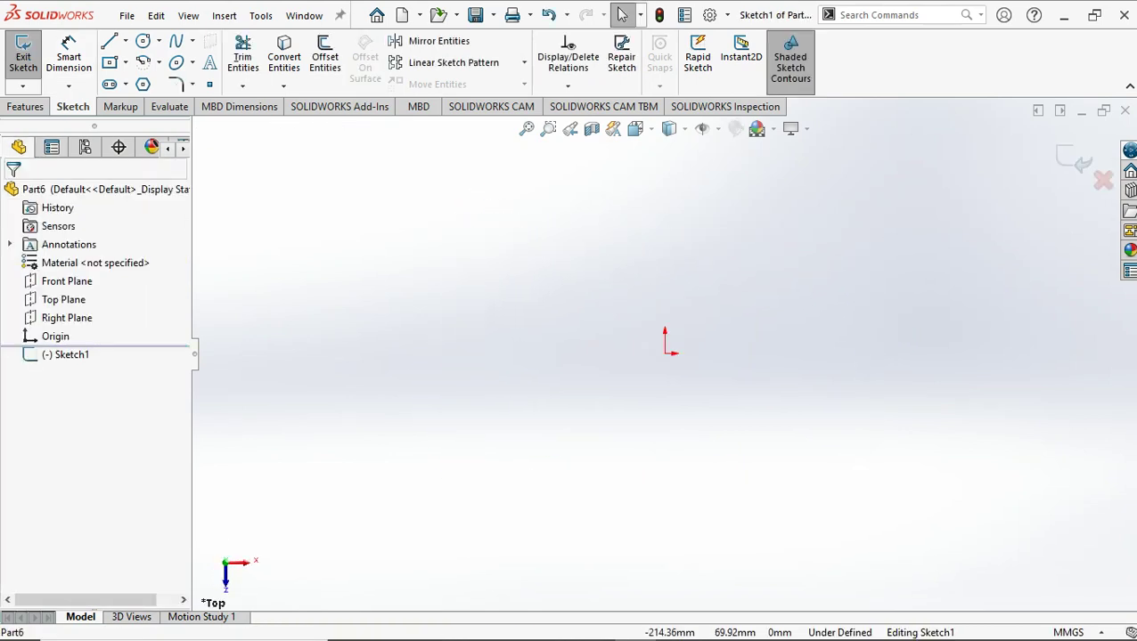
click(109, 41)
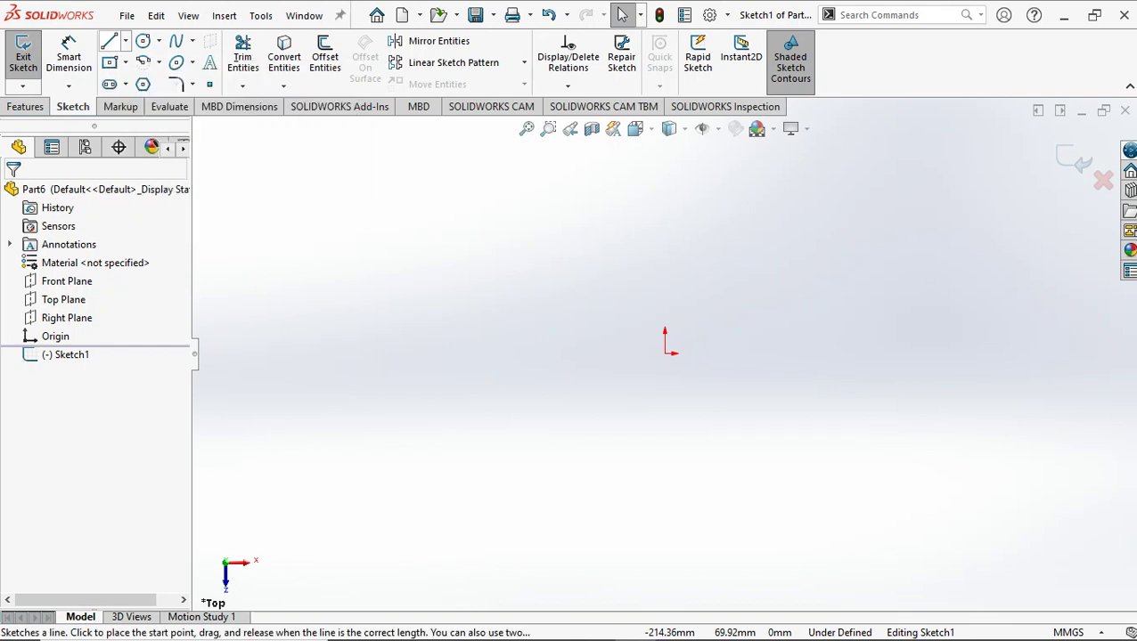
click(110, 41)
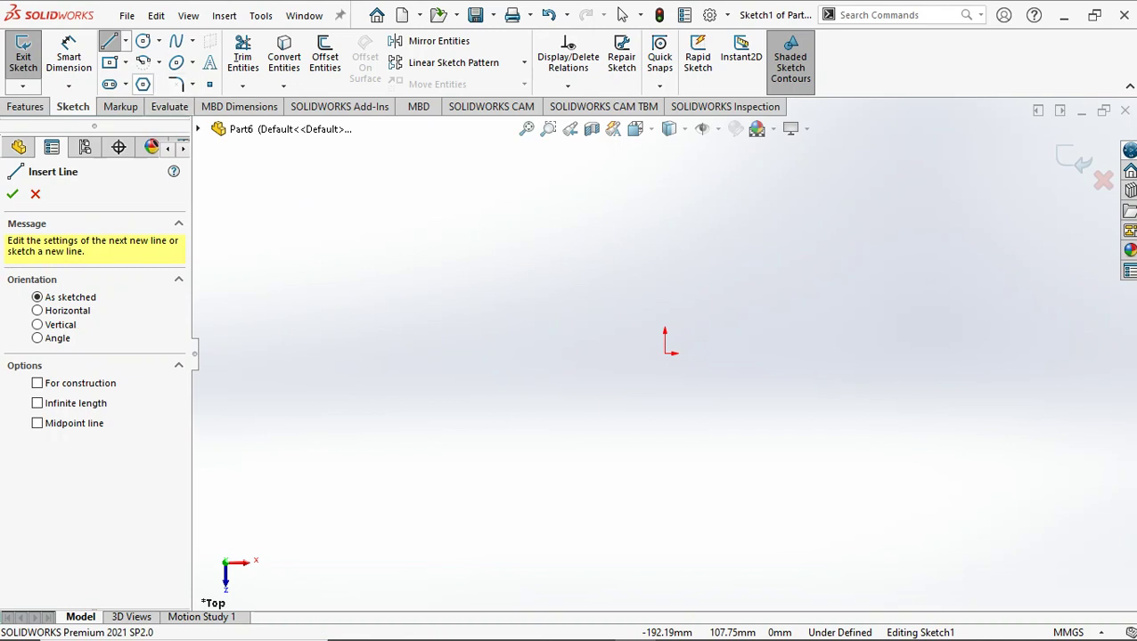
Step: Draw a roughly 125 × 65 mm center rectangle from the origin and select its right edge
click(126, 62)
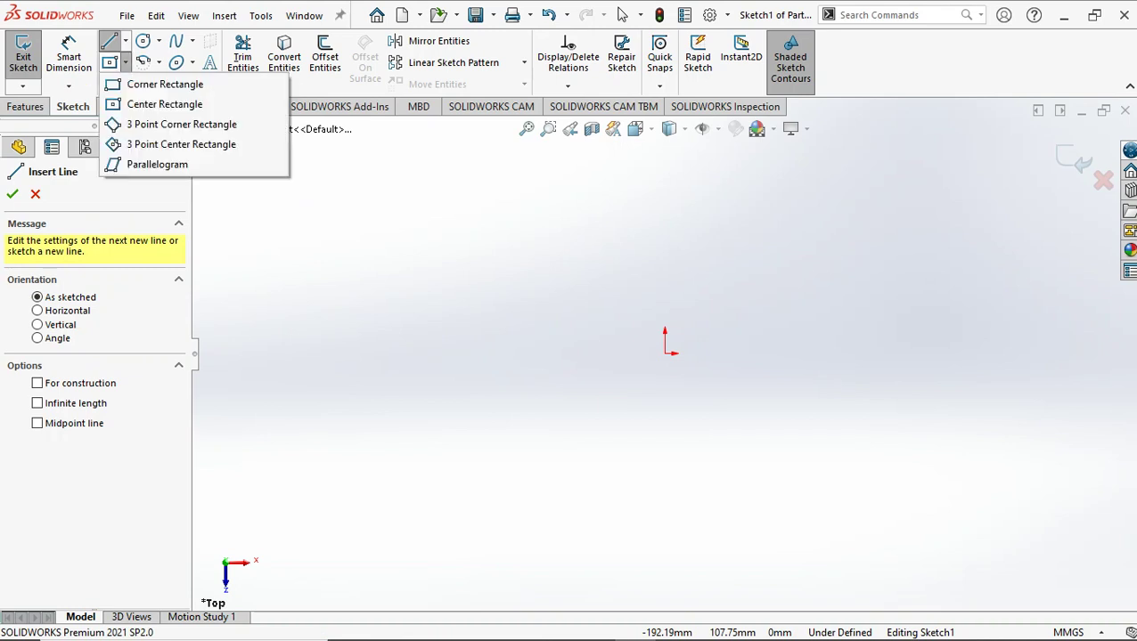
click(164, 104)
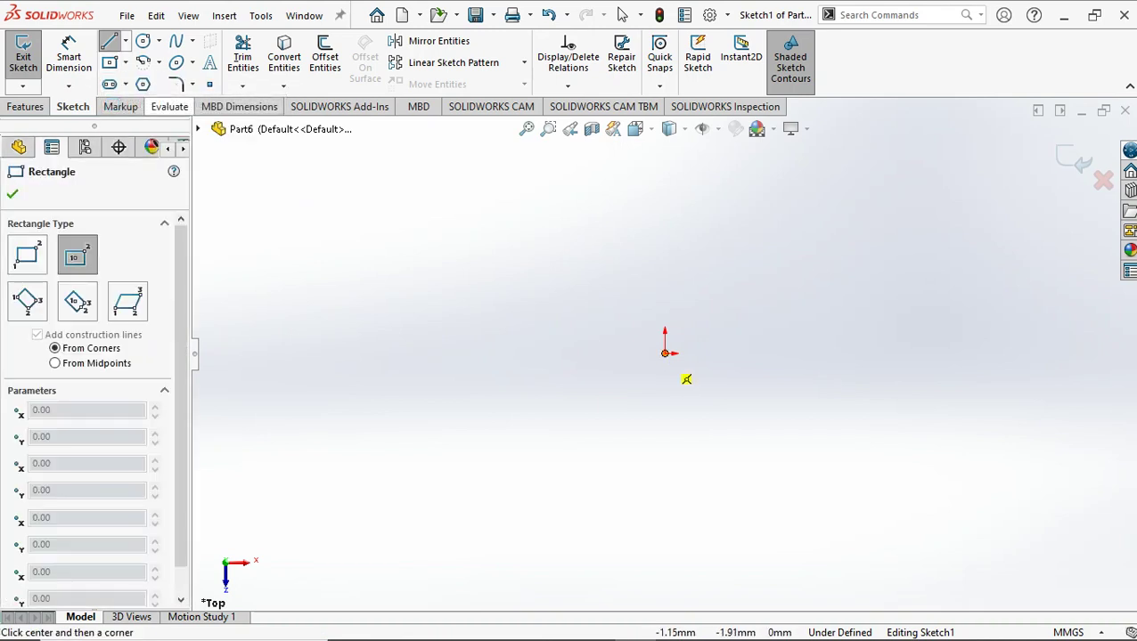
click(665, 353)
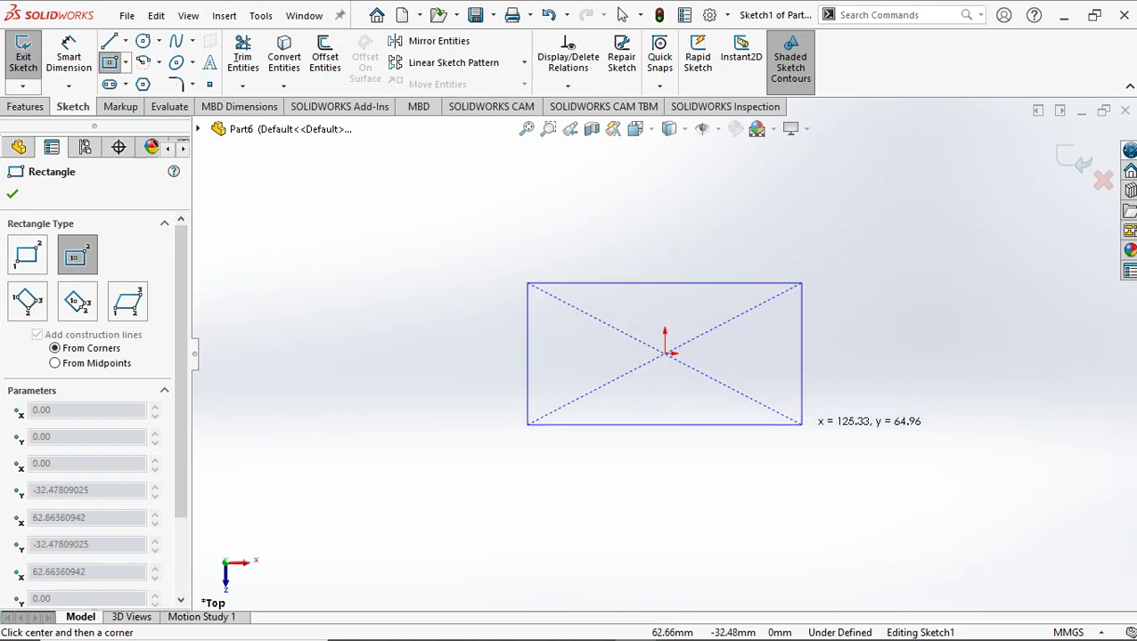
click(801, 424)
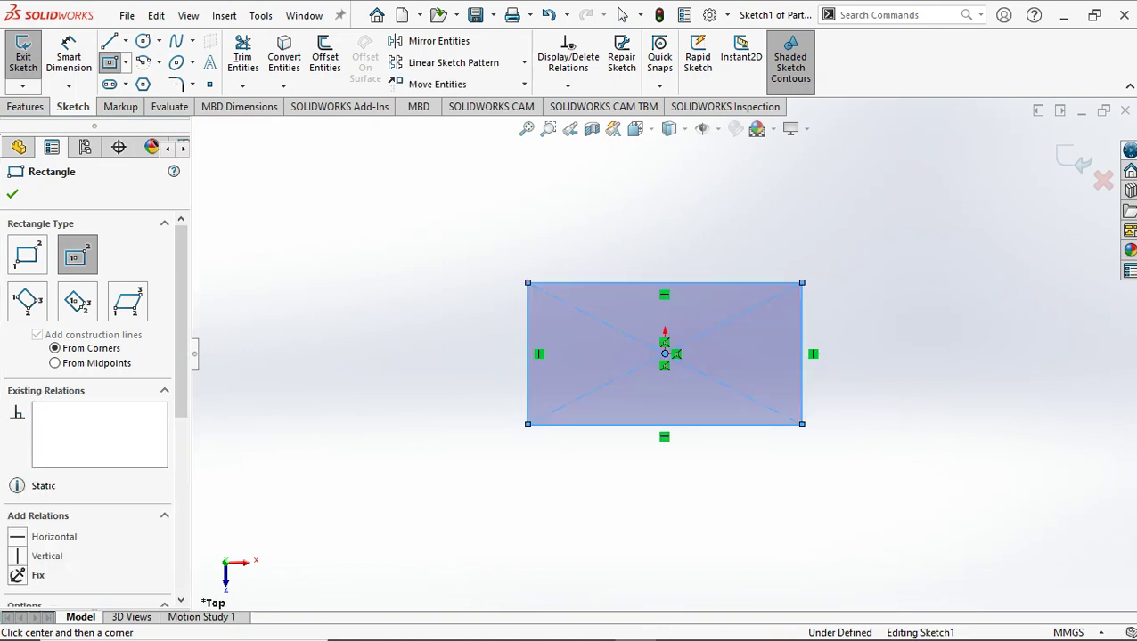
key(Escape)
scroll(744, 444, down, 2)
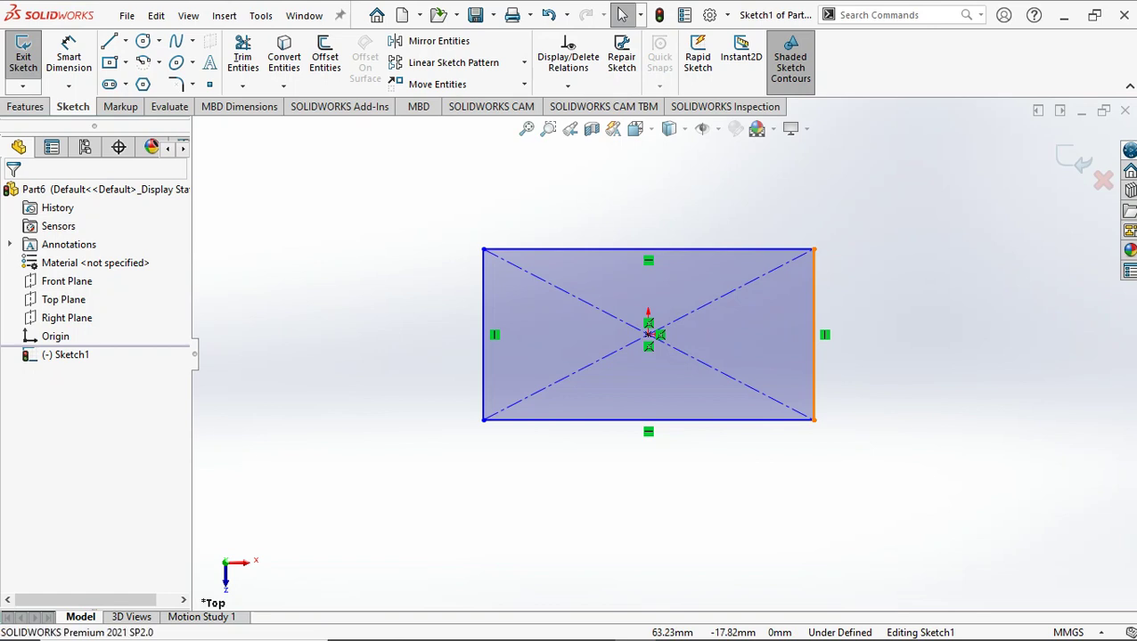
click(812, 382)
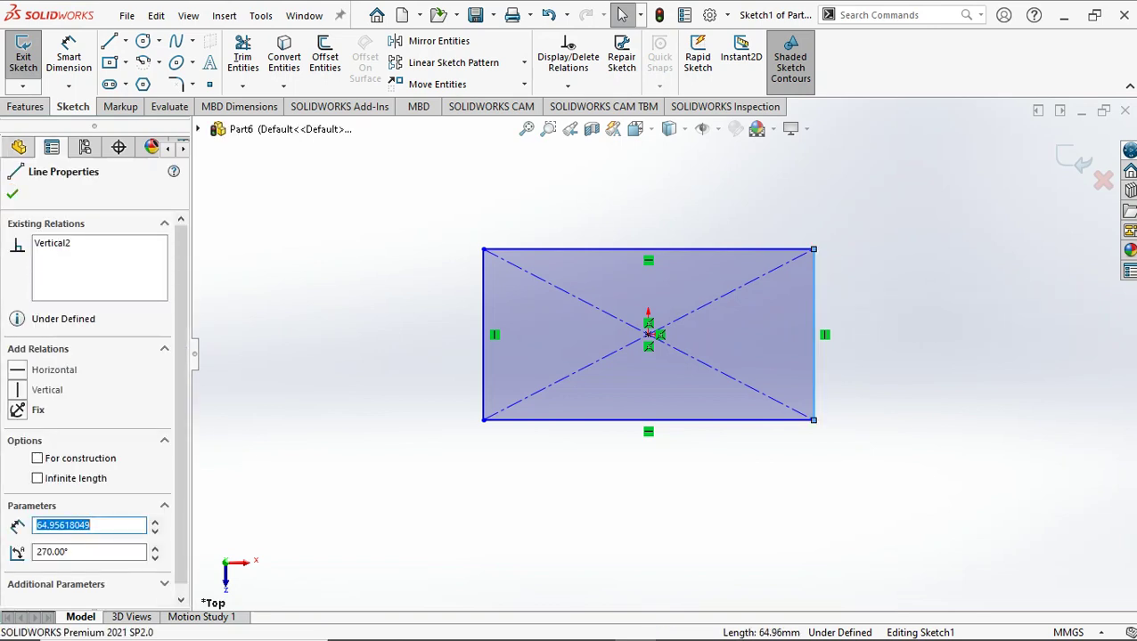
Step: Set the rectangle's right edge length to 220 mm
text(220)
key(Return)
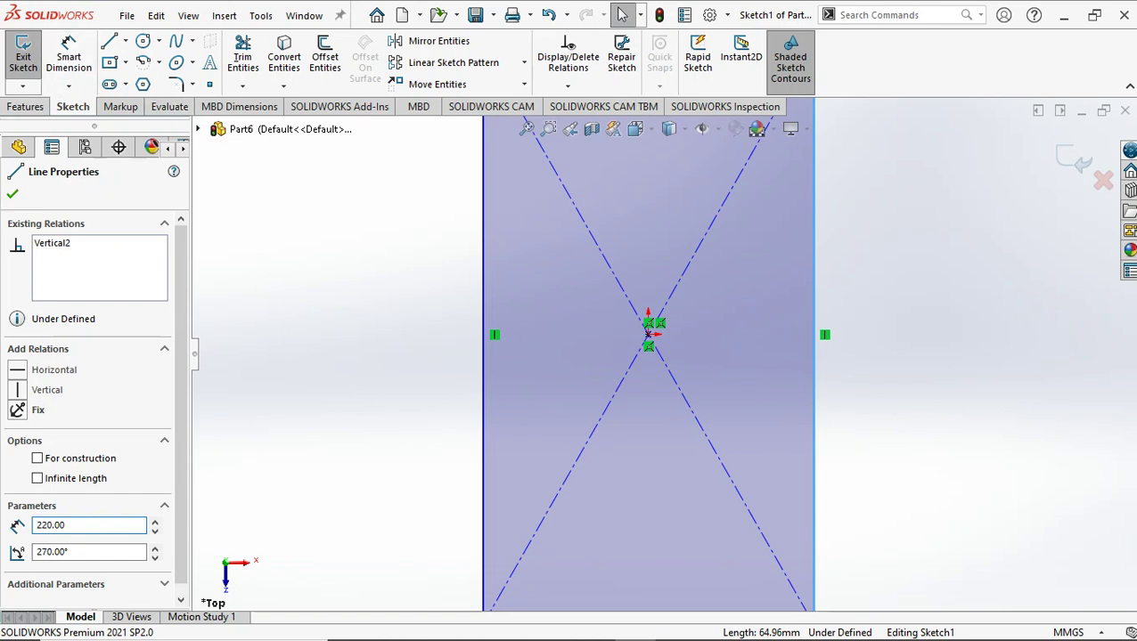
key(ctrl+z)
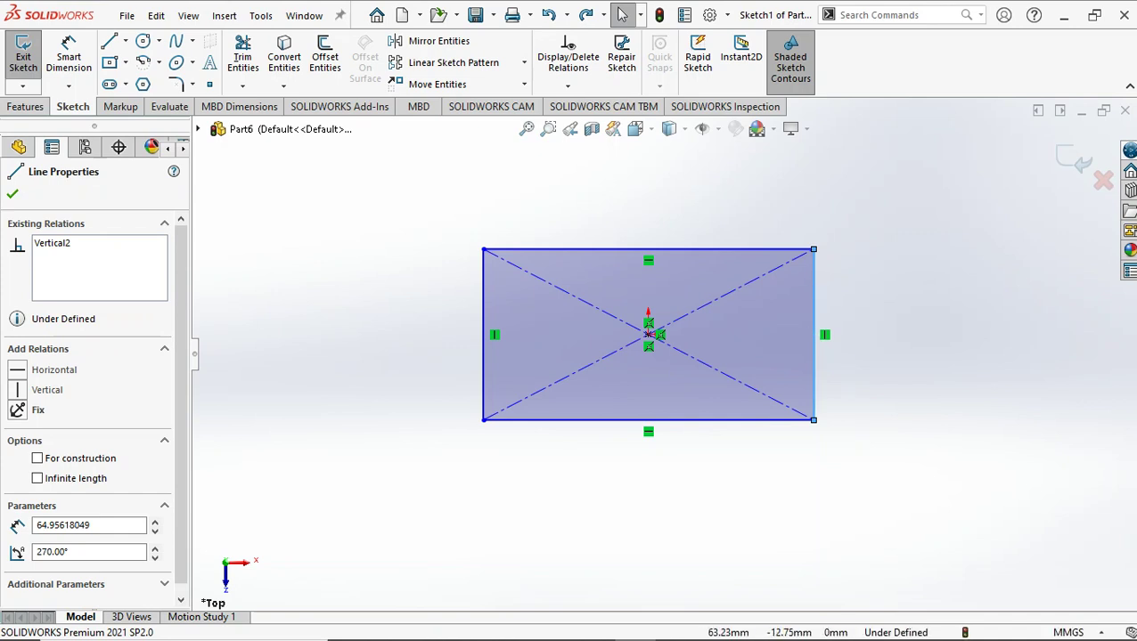
click(812, 334)
text(22)
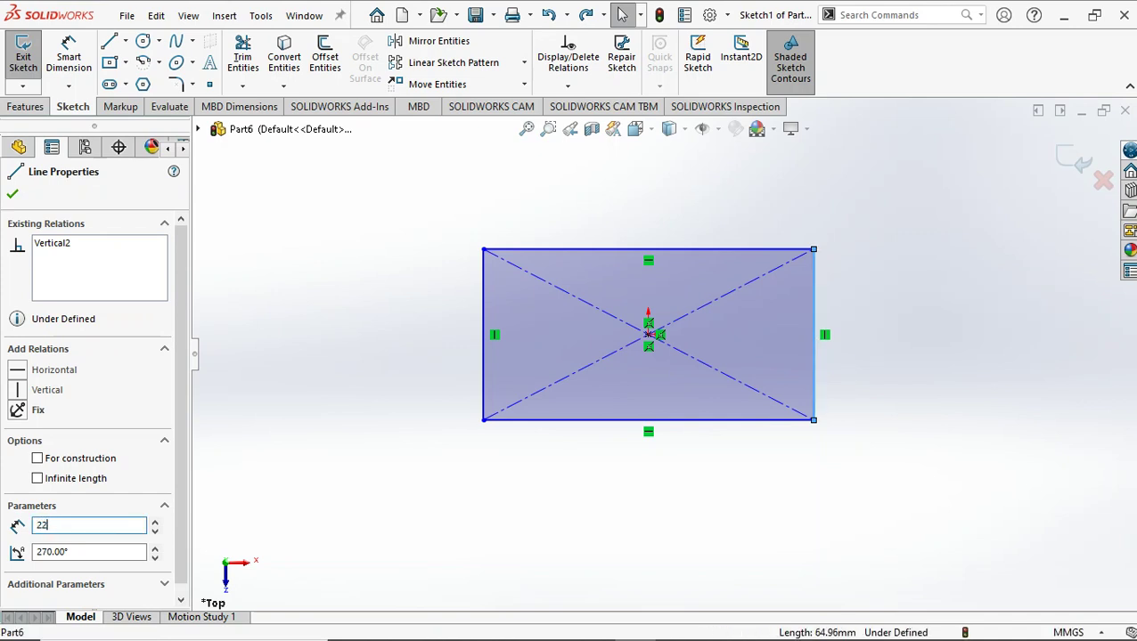
text(0)
key(Return)
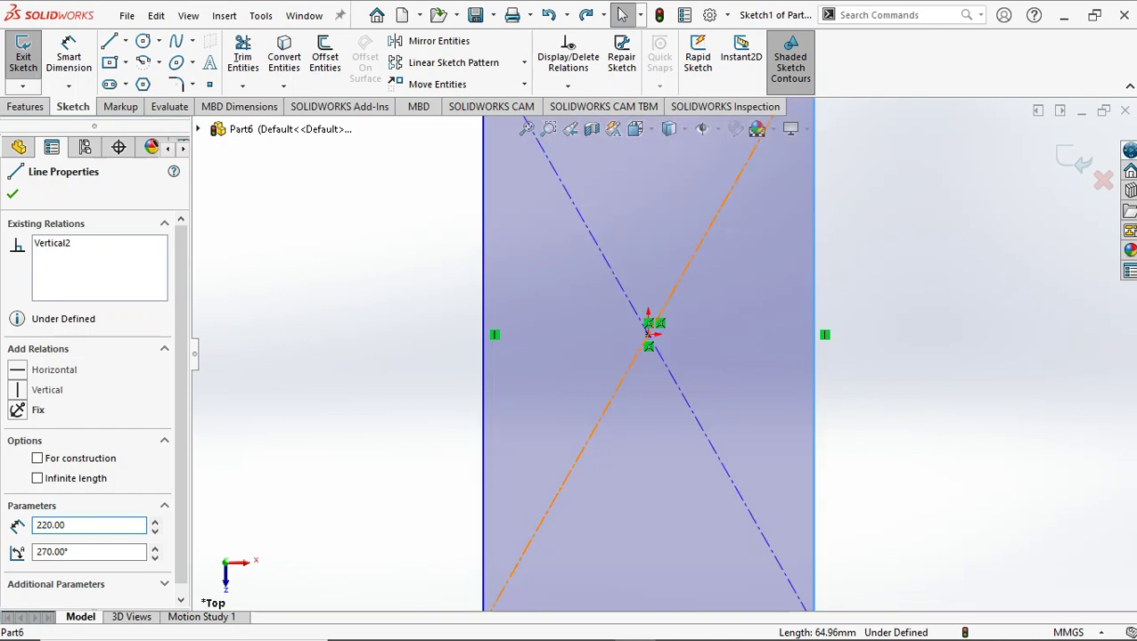
key(Escape)
Step: Set the bottom edge length to 420 mm and fit the rectangle in view
scroll(663, 357, up, 2)
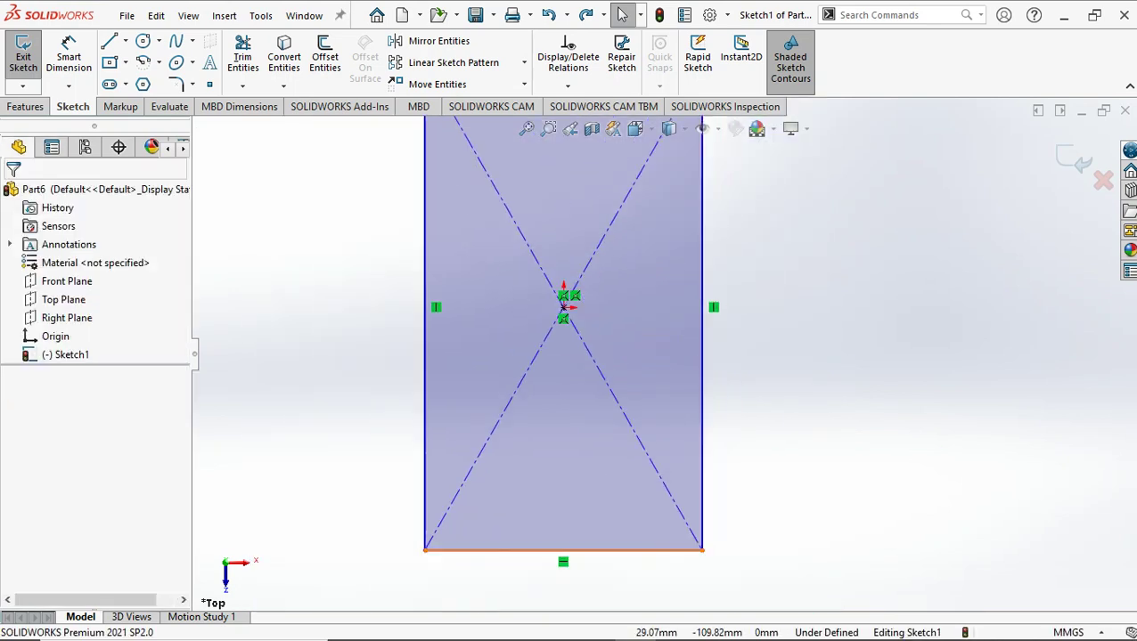
click(562, 550)
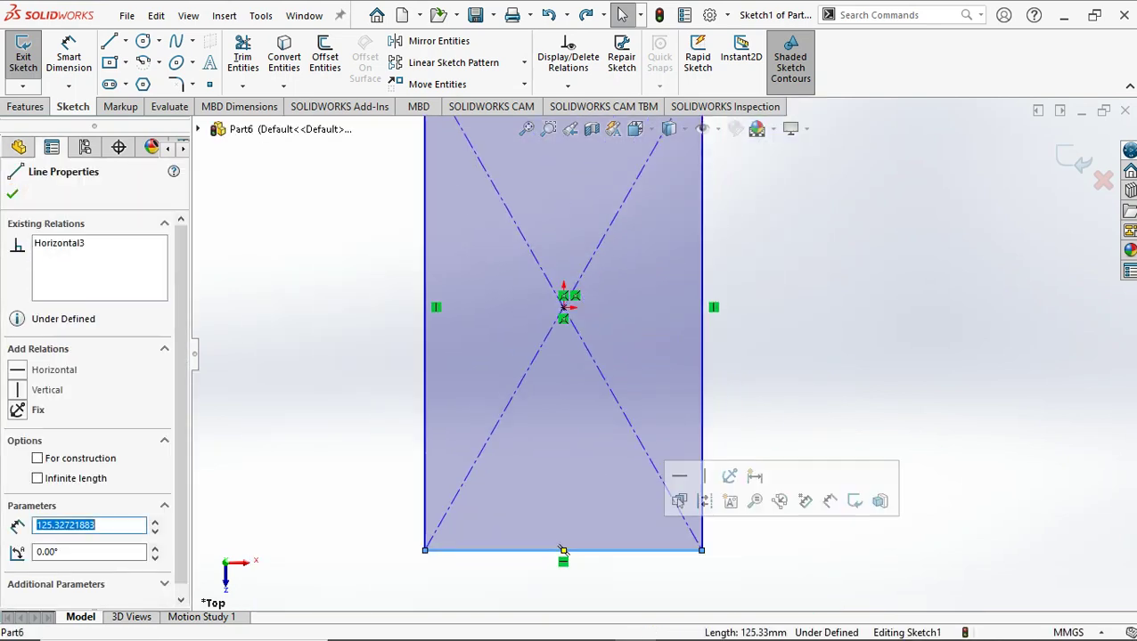
text(420)
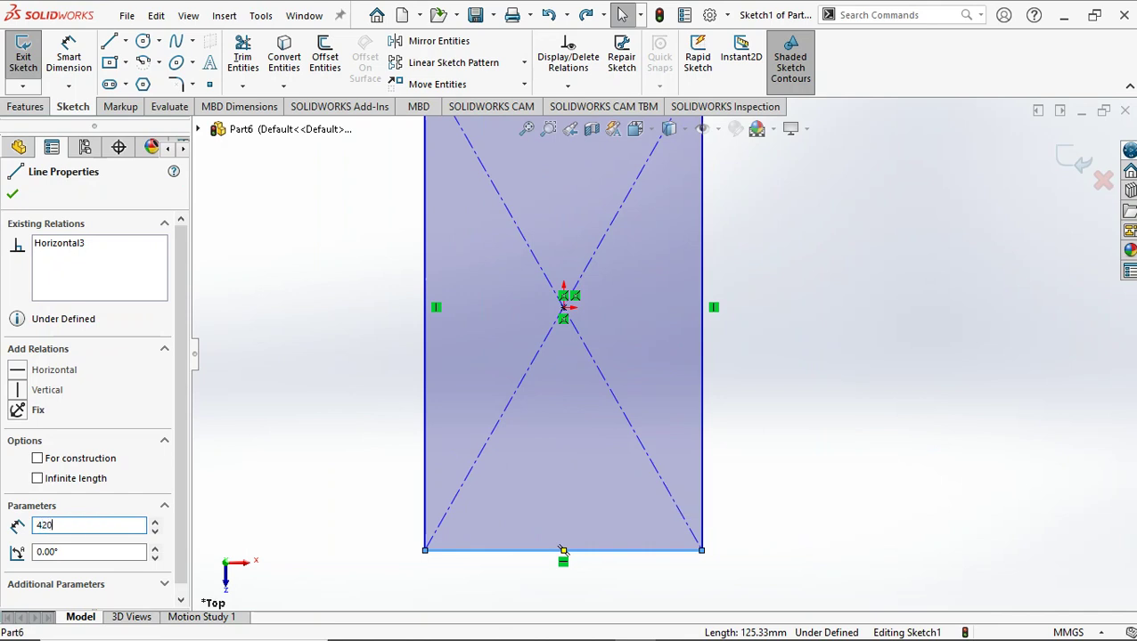
key(Return)
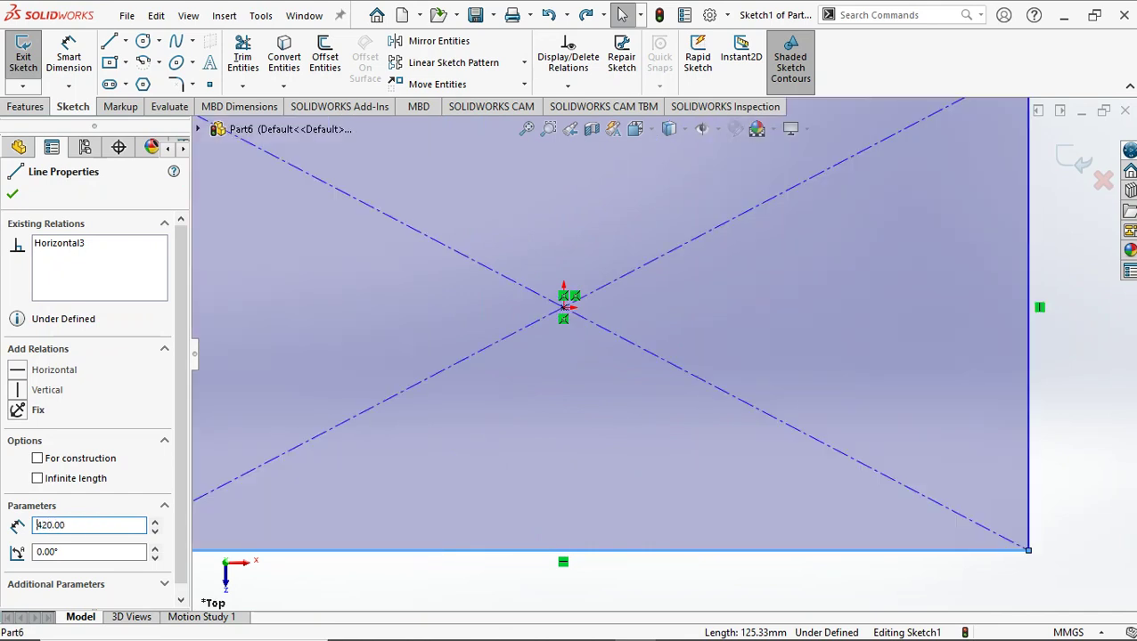
key(Escape)
key(f)
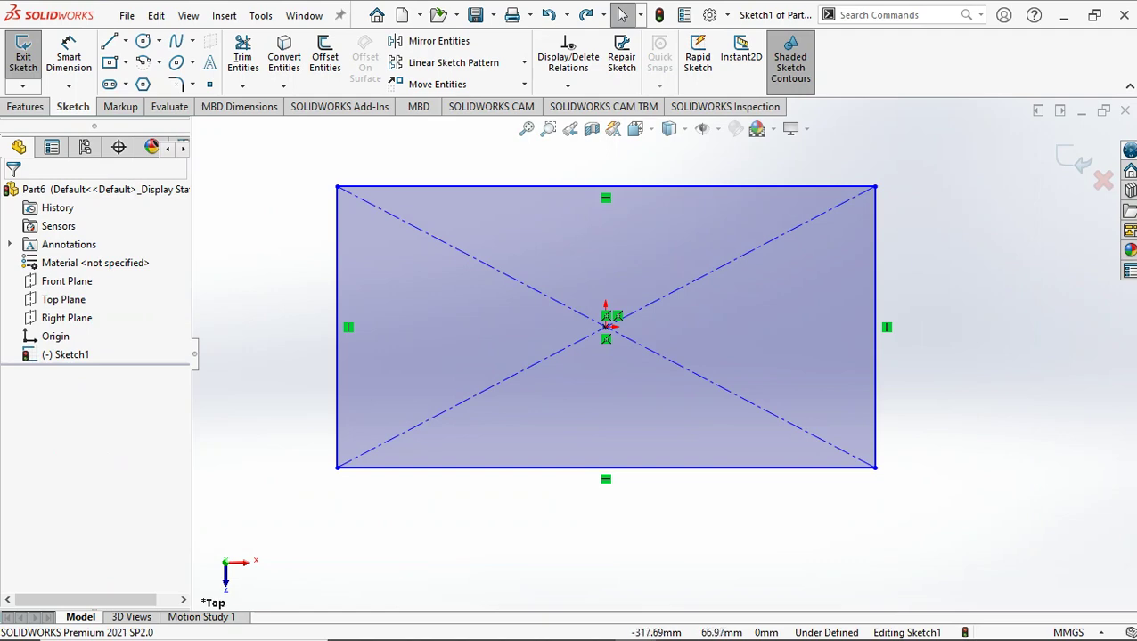
Step: Exit Sketch1, switch to isometric view, and select the Top Plane as reference
click(24, 58)
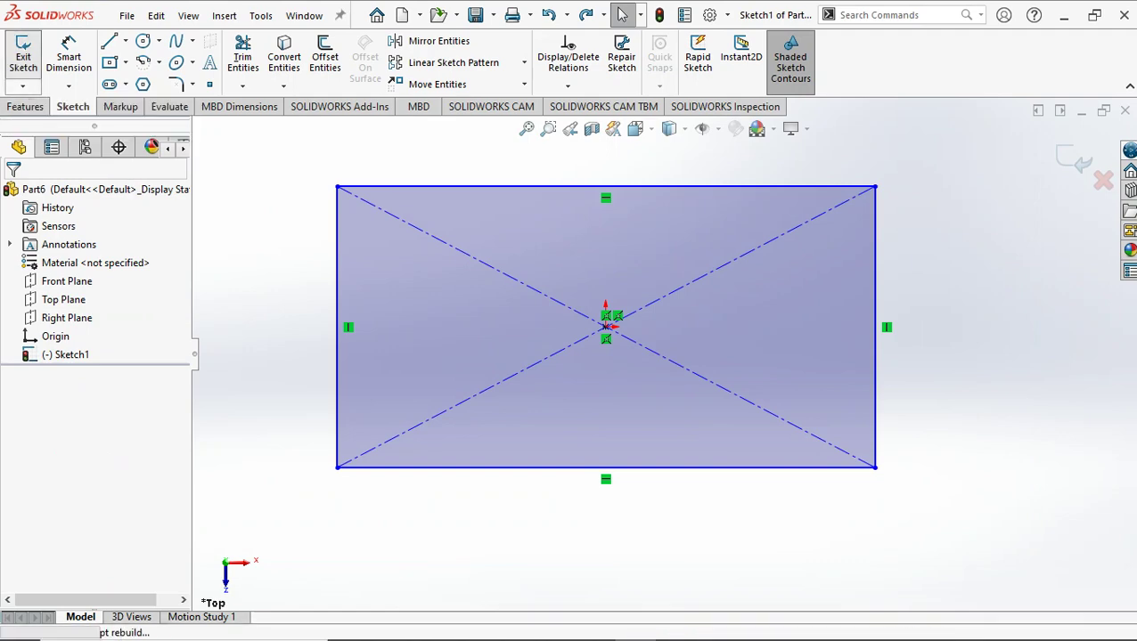
click(636, 128)
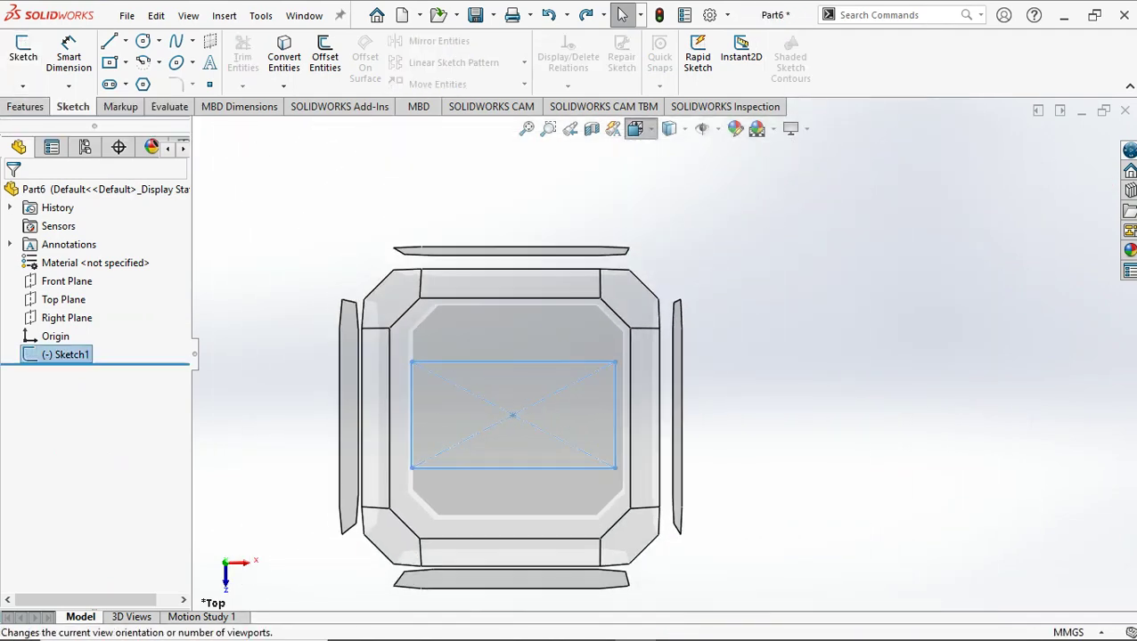
click(731, 174)
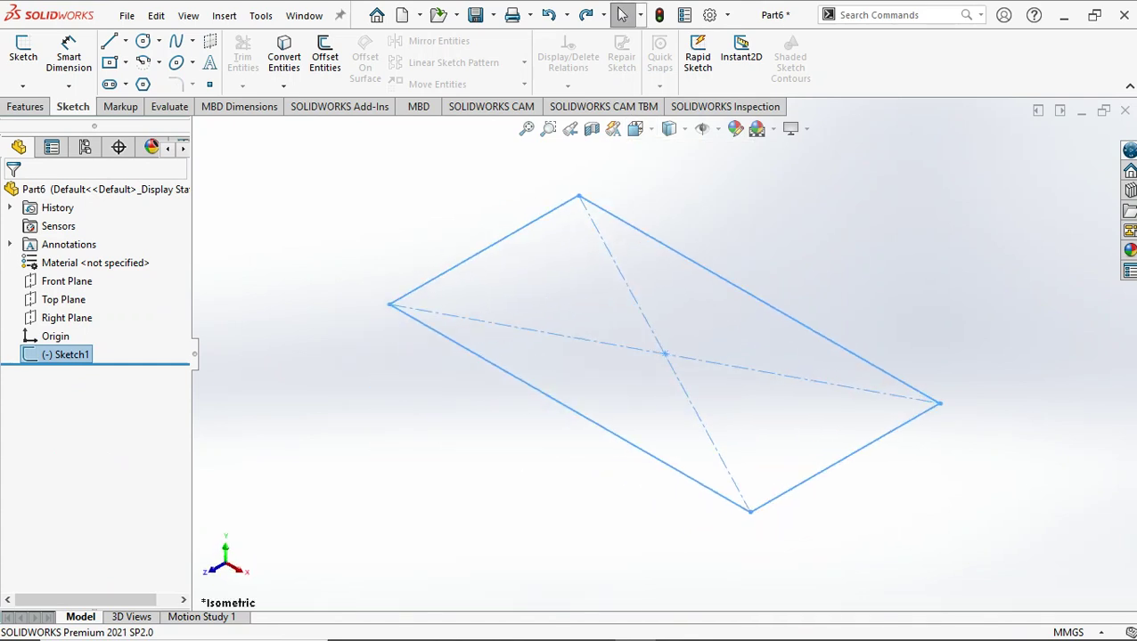
click(622, 15)
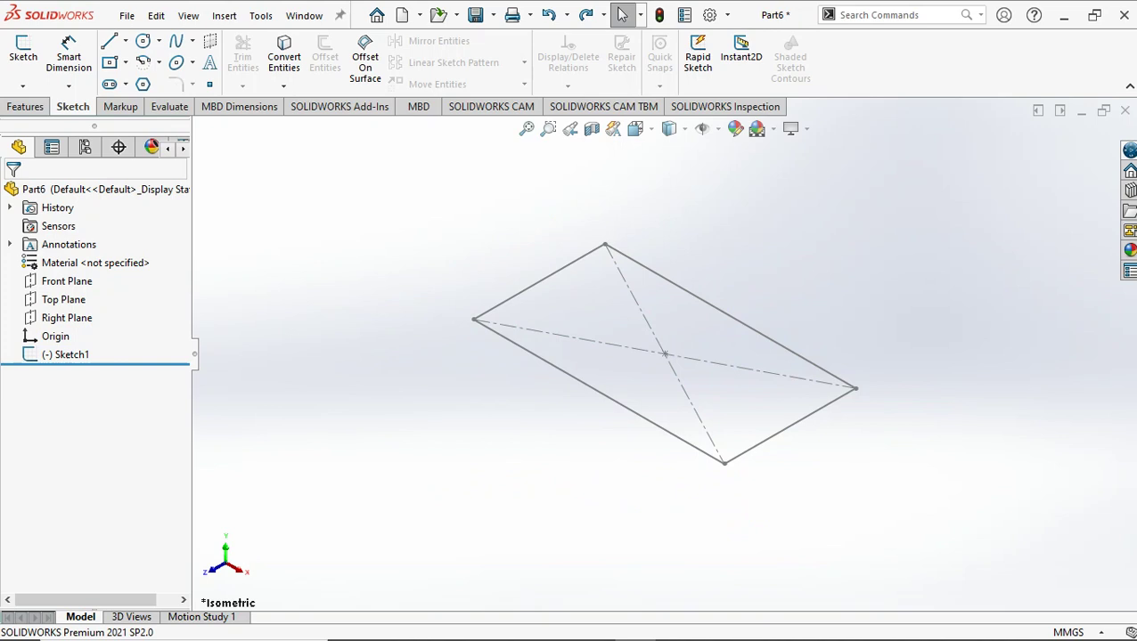
click(63, 299)
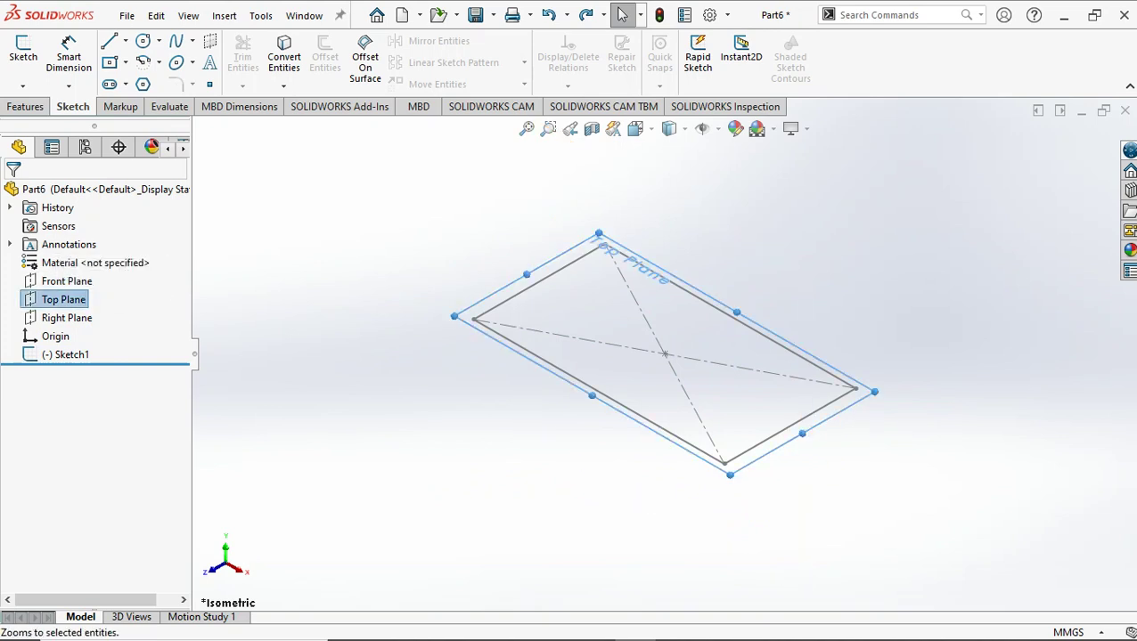
click(224, 15)
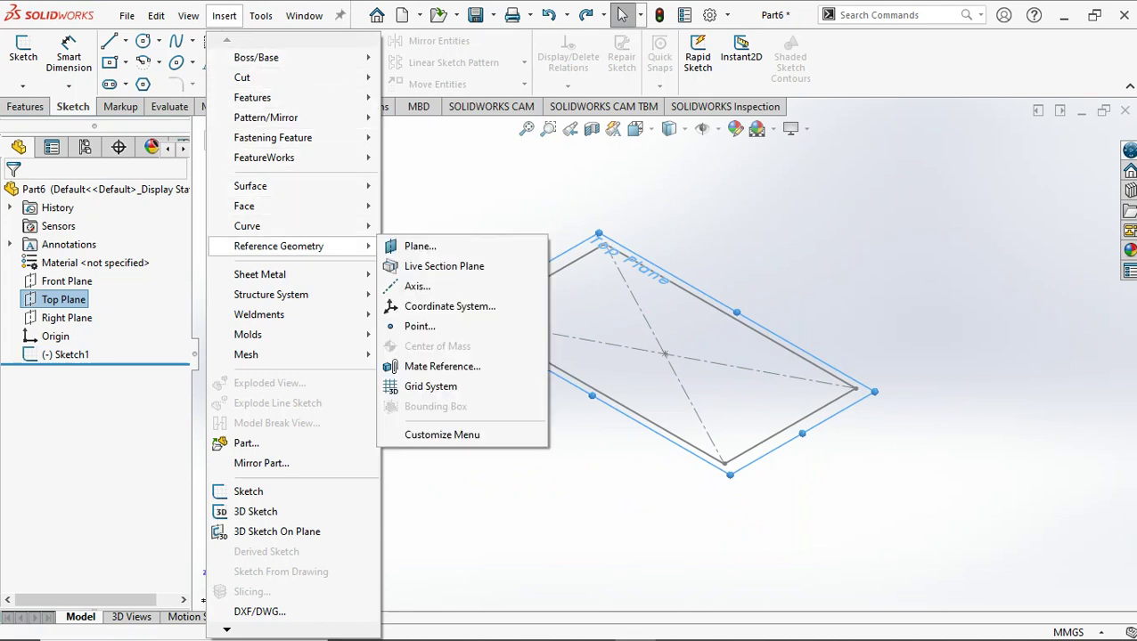
Step: Create Plane1 offset 148 mm above the Top Plane, then select it in isometric view
click(420, 246)
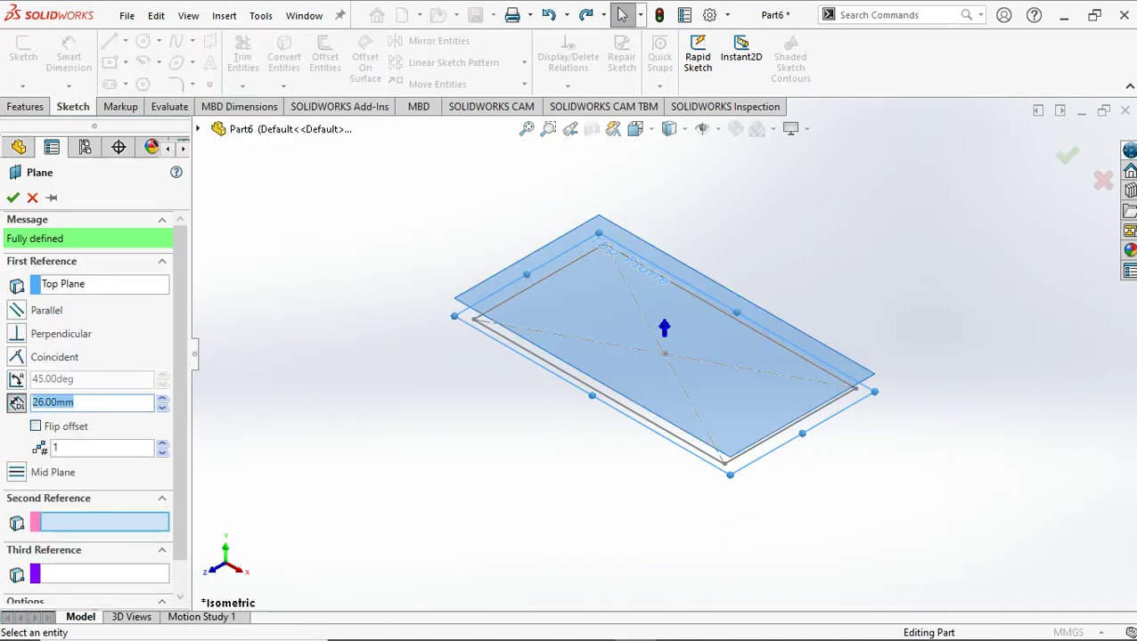
click(635, 129)
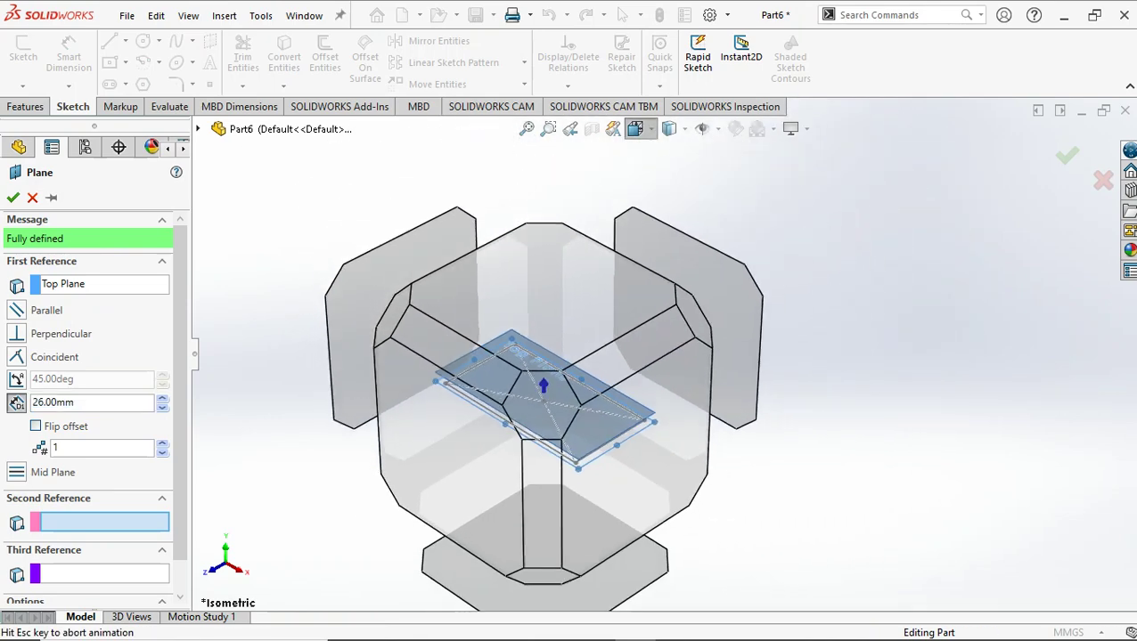
click(659, 198)
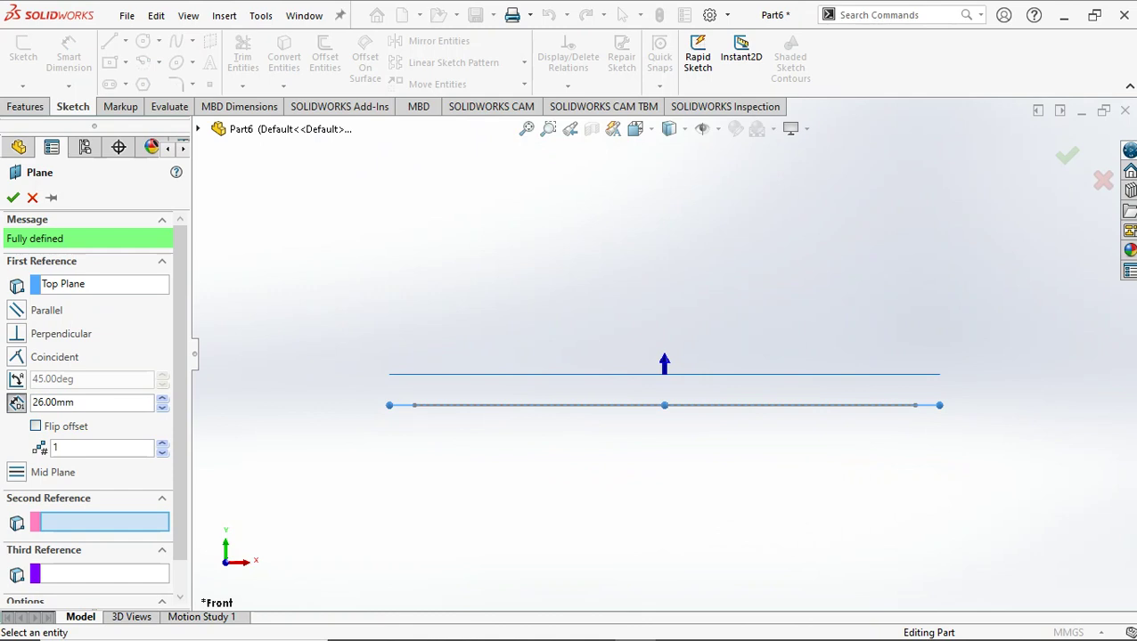
double_click(54, 403)
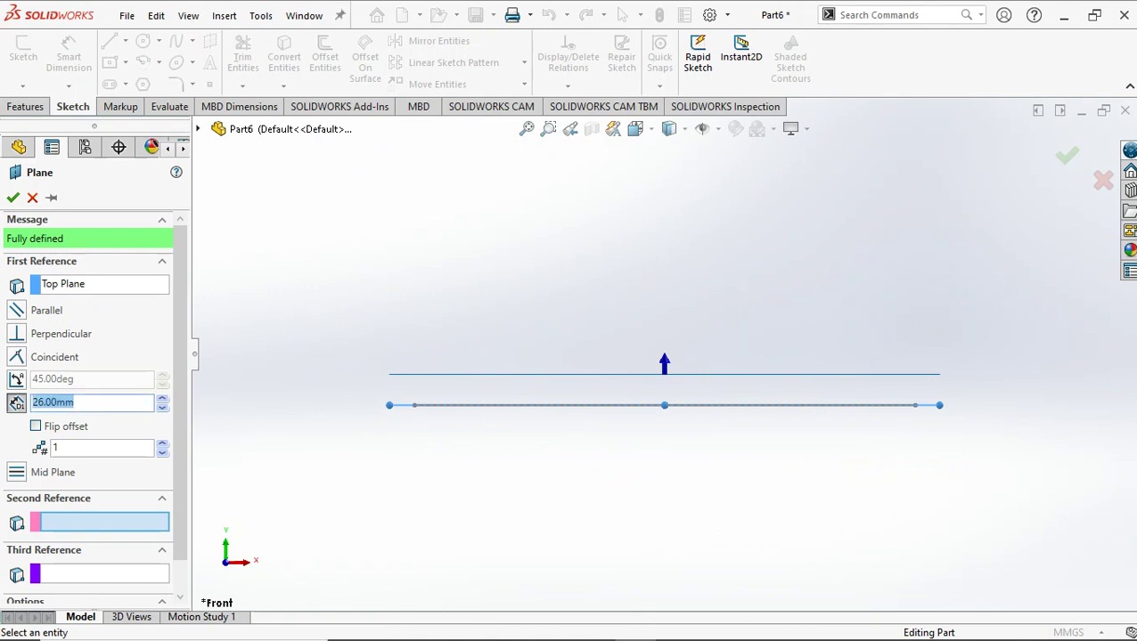
text(148)
key(Return)
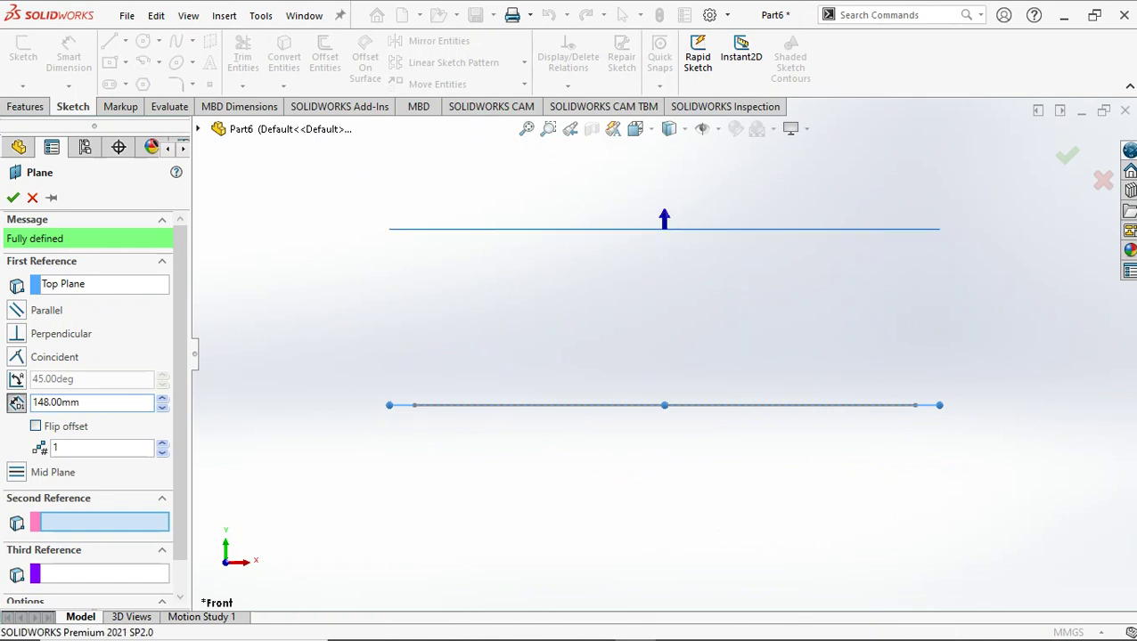
key(Return)
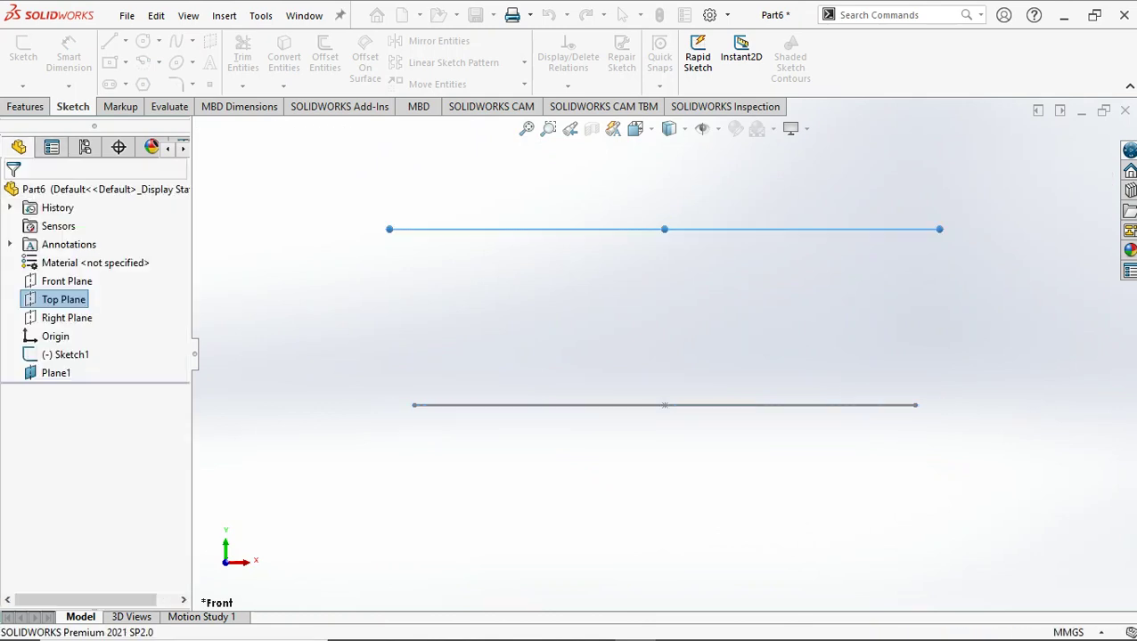
click(636, 128)
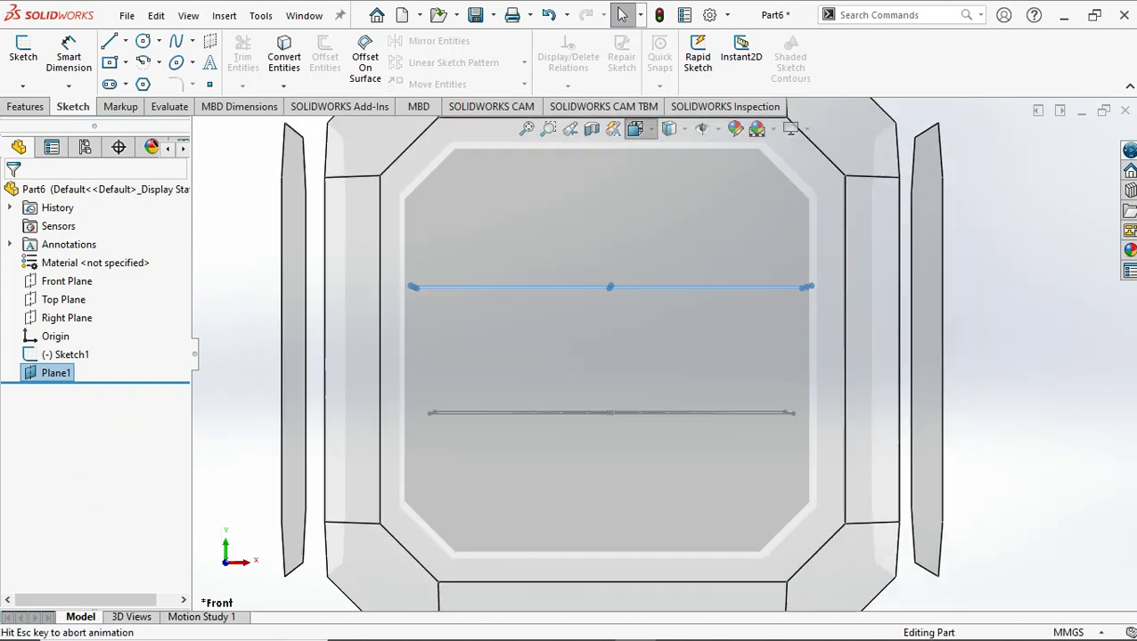
click(731, 175)
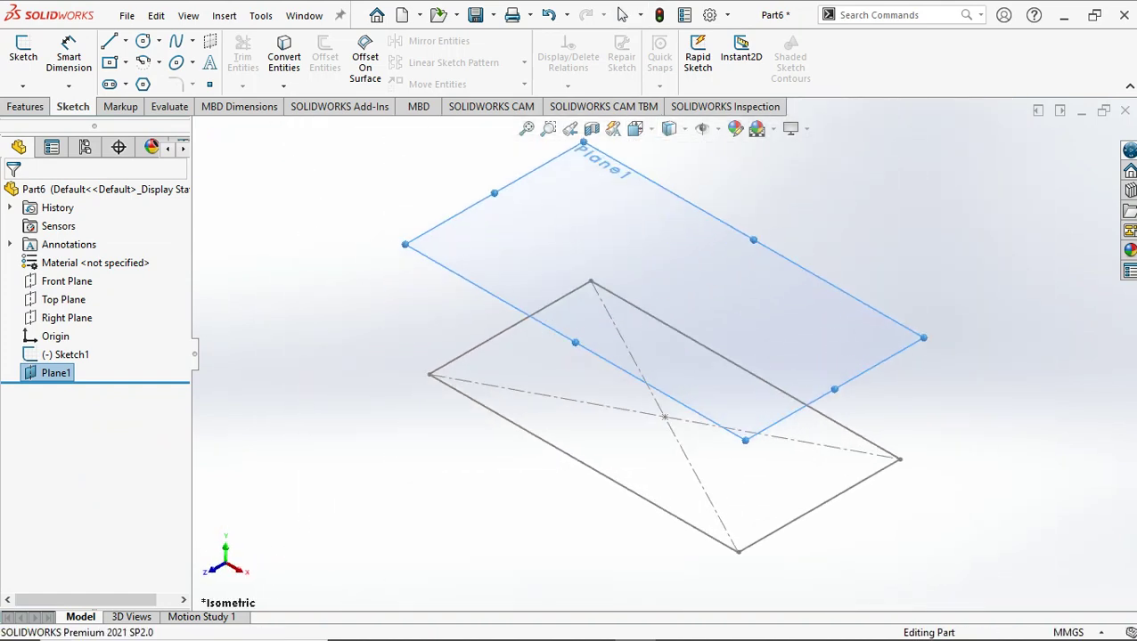
key(Escape)
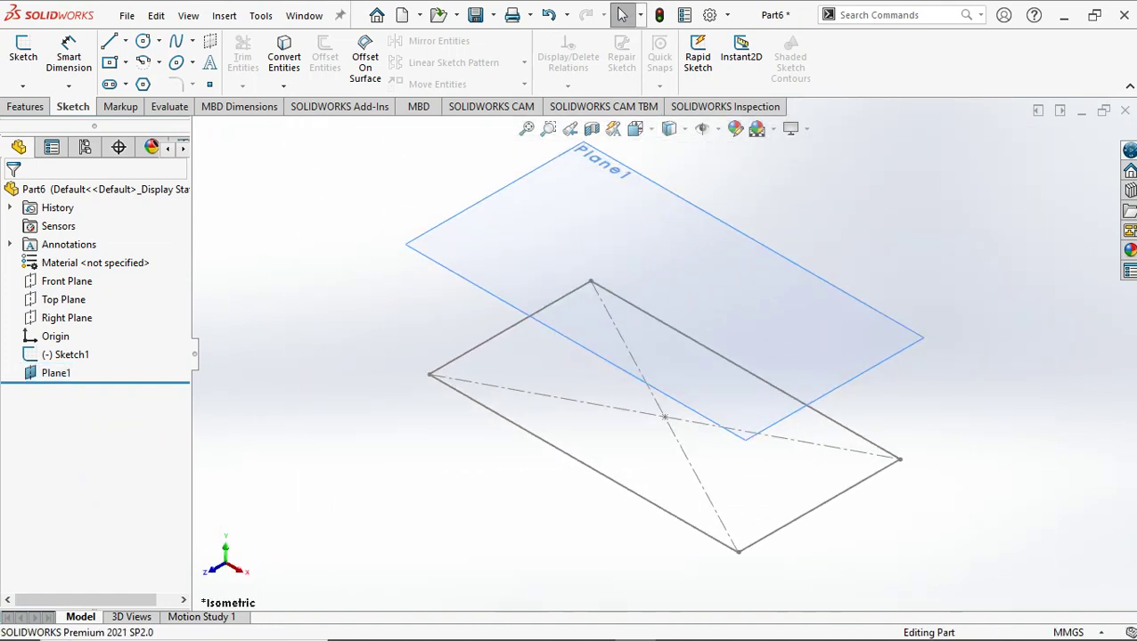
key(f)
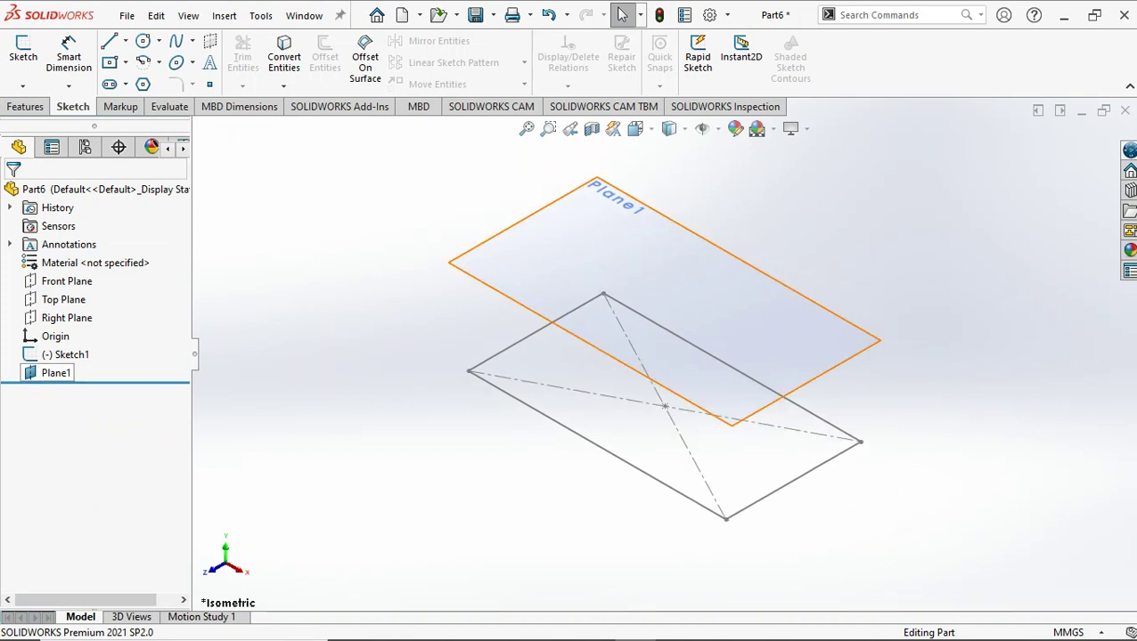
click(55, 373)
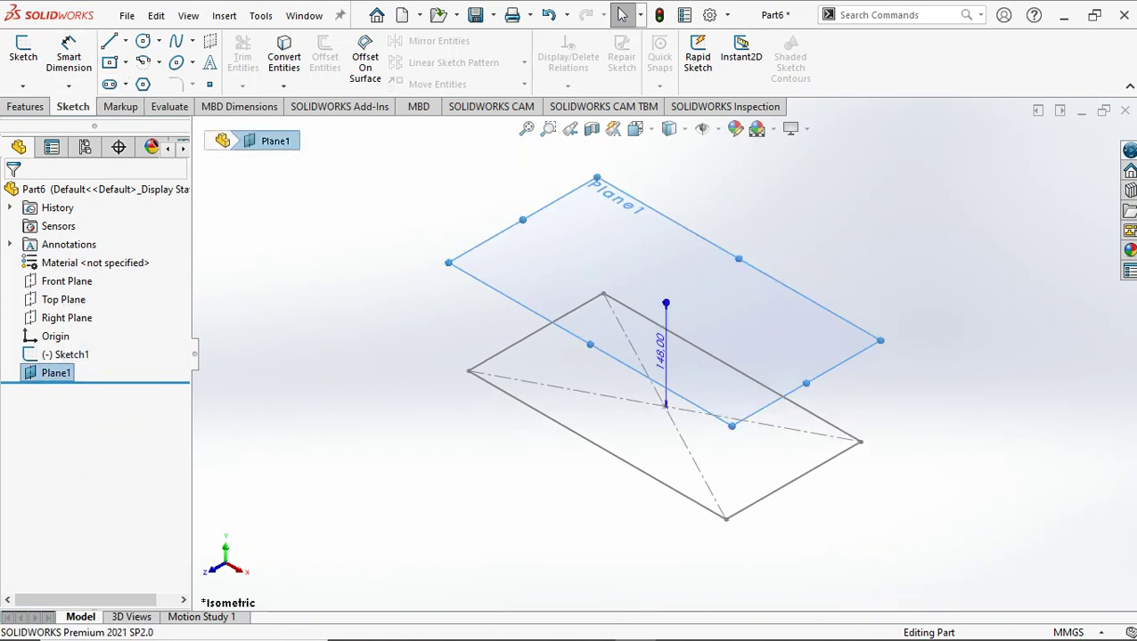
Step: Start a sketch on Plane1 and draw a center rectangle from the origin
click(24, 52)
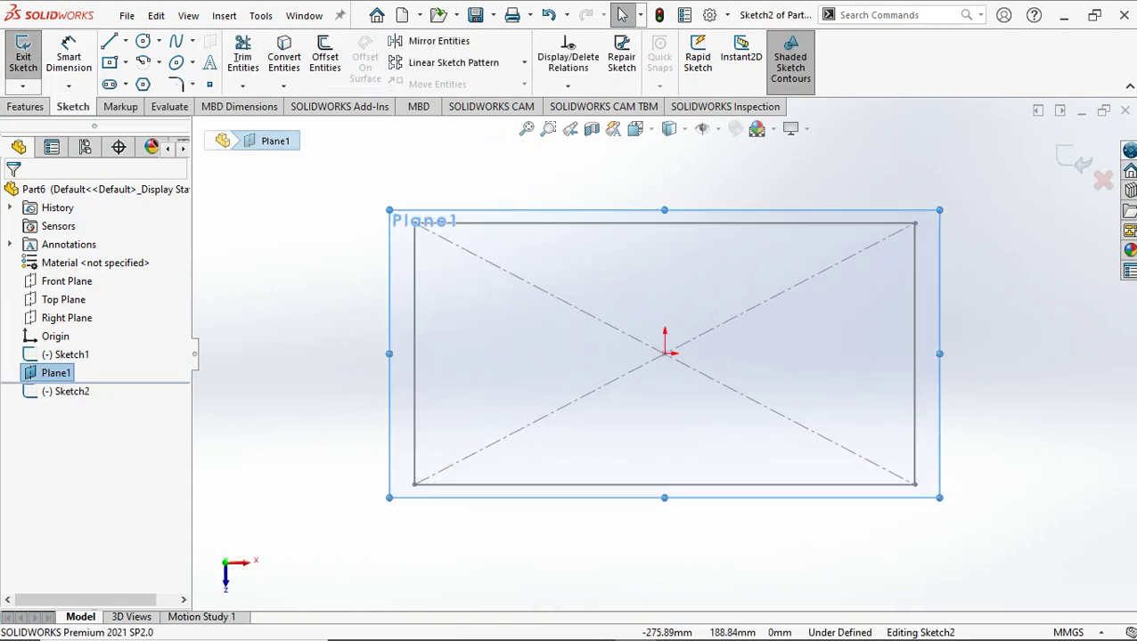
click(110, 61)
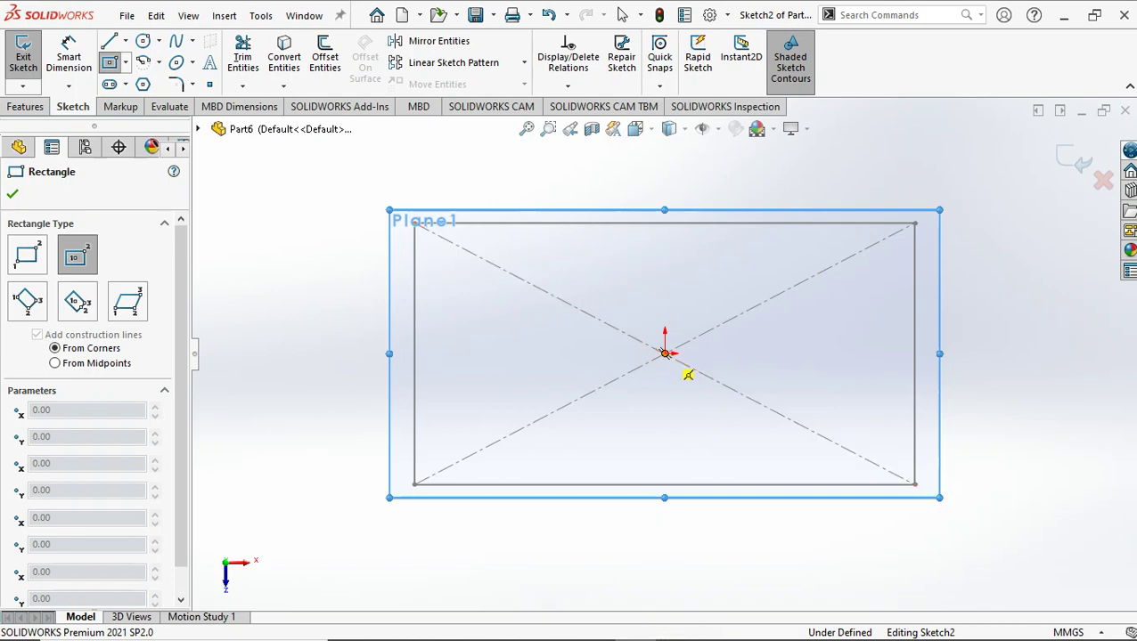
click(664, 355)
click(942, 532)
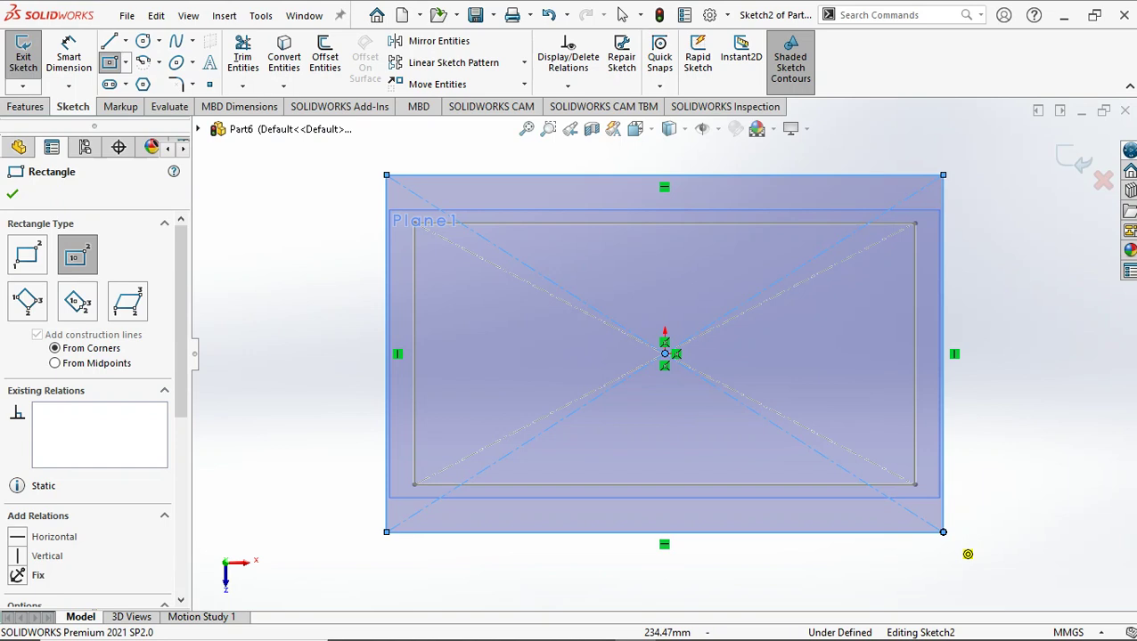
key(Escape)
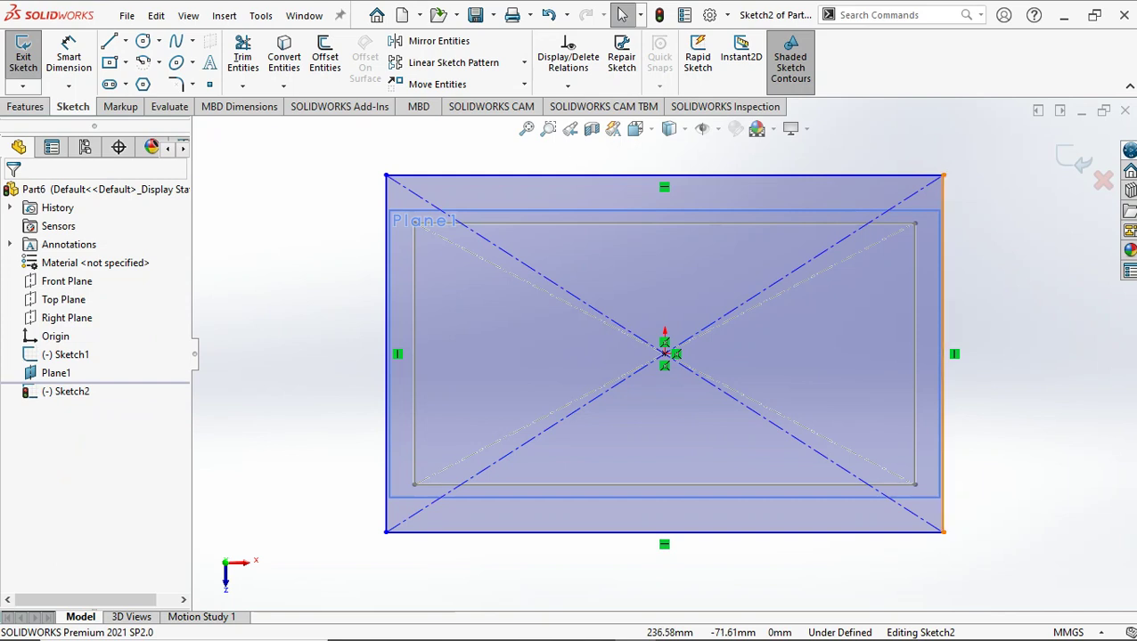
Step: Set the rectangle to 450 mm tall and 580 mm wide, then exit Sketch2
click(942, 410)
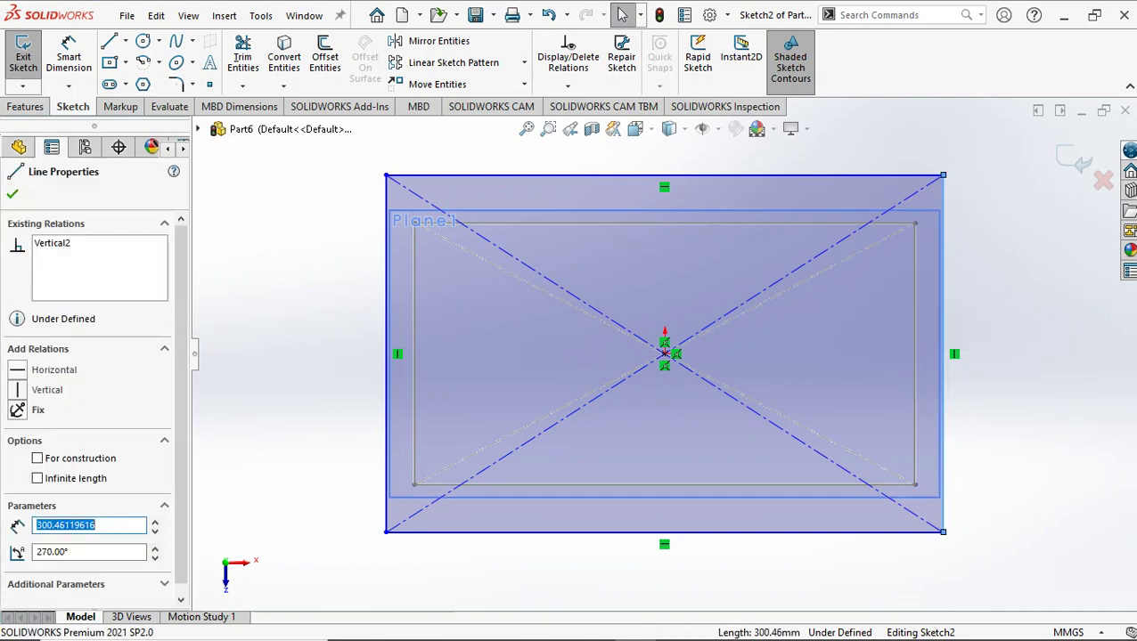
text(450)
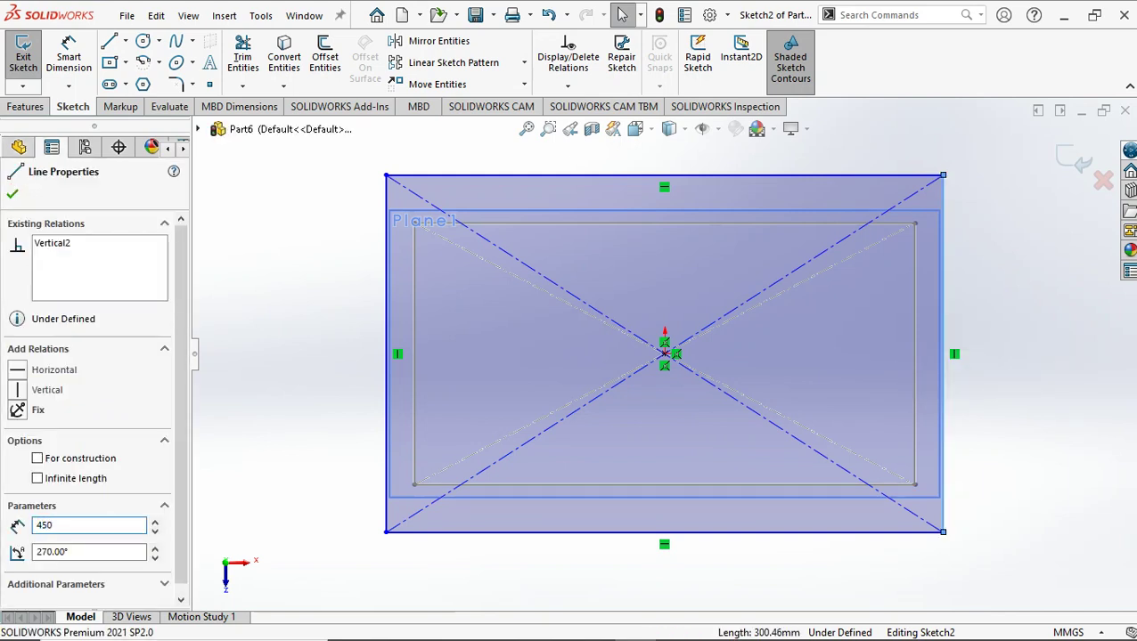
key(Return)
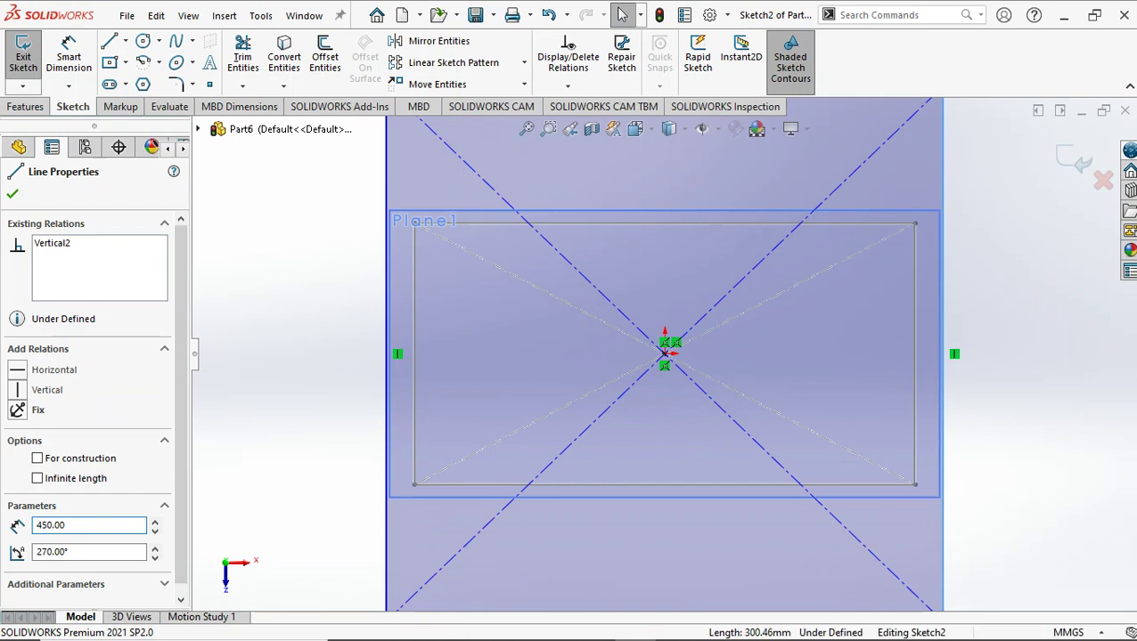
key(Escape)
key(f)
click(664, 539)
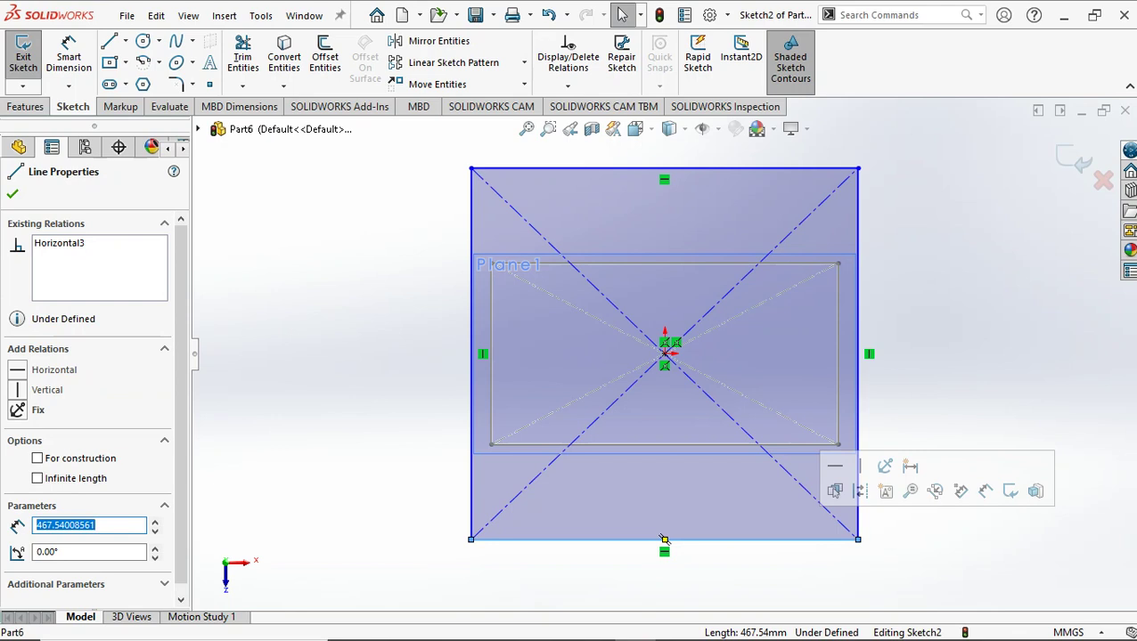
text(580)
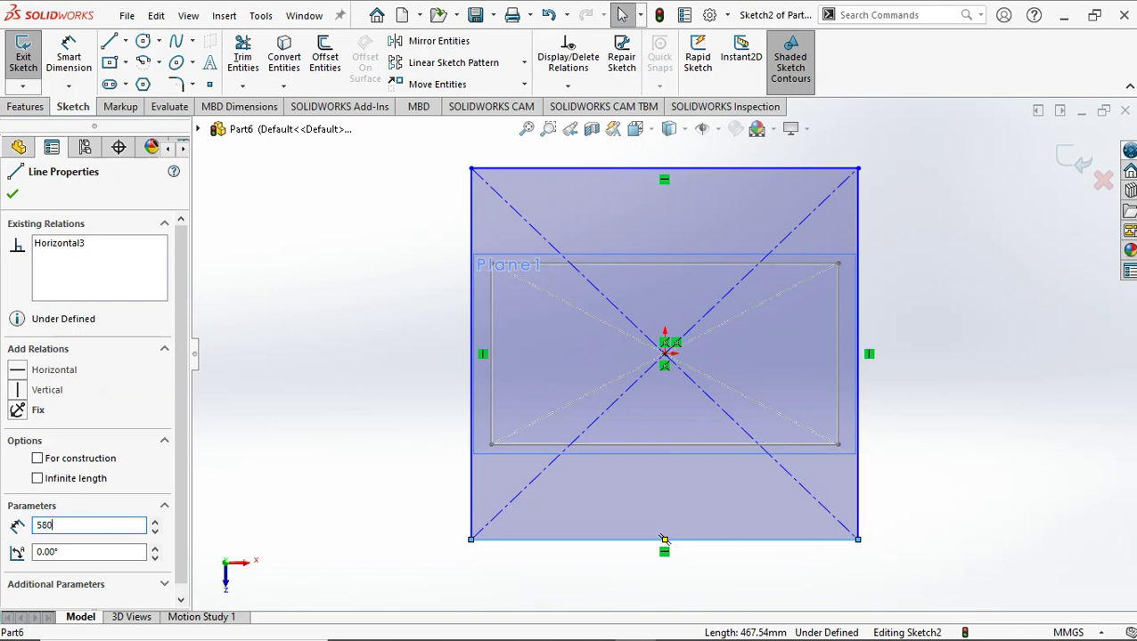
key(Return)
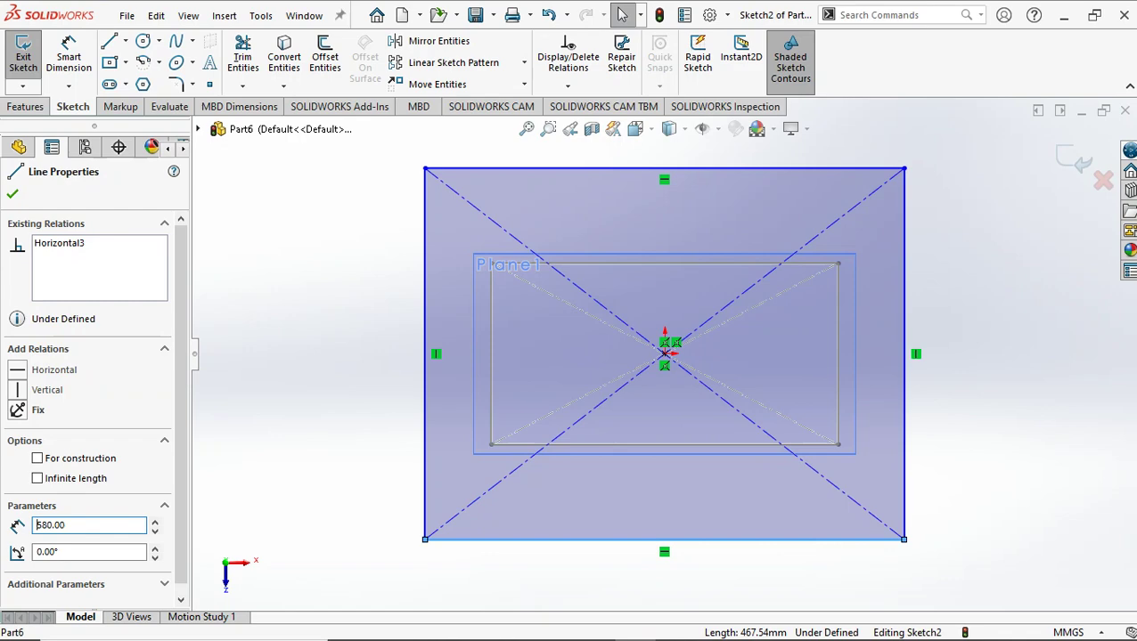
click(12, 193)
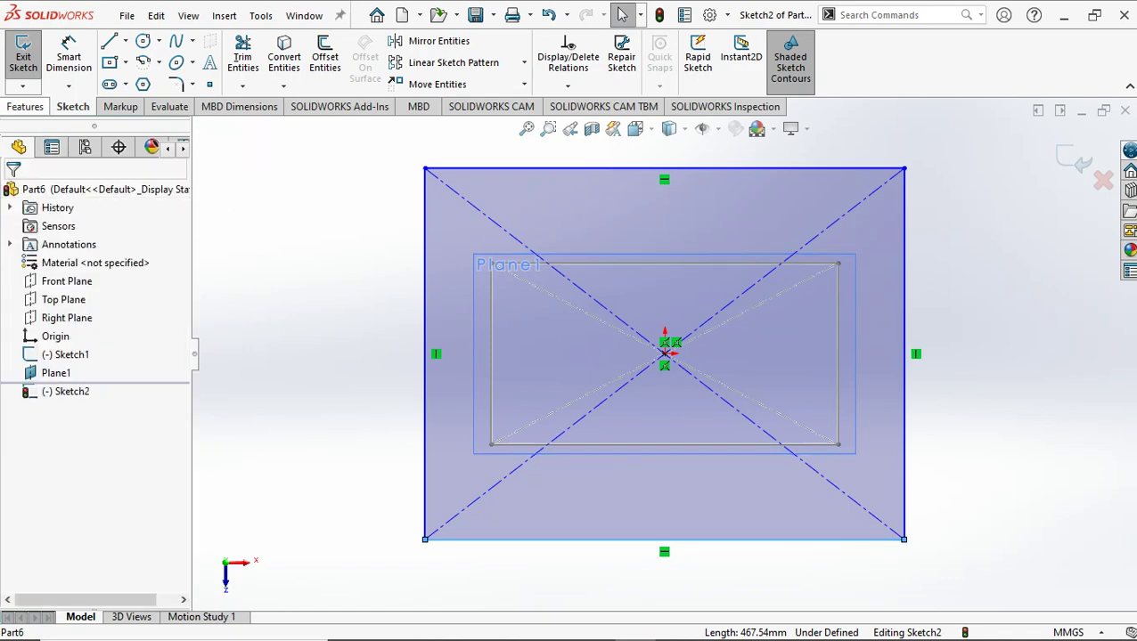
click(24, 55)
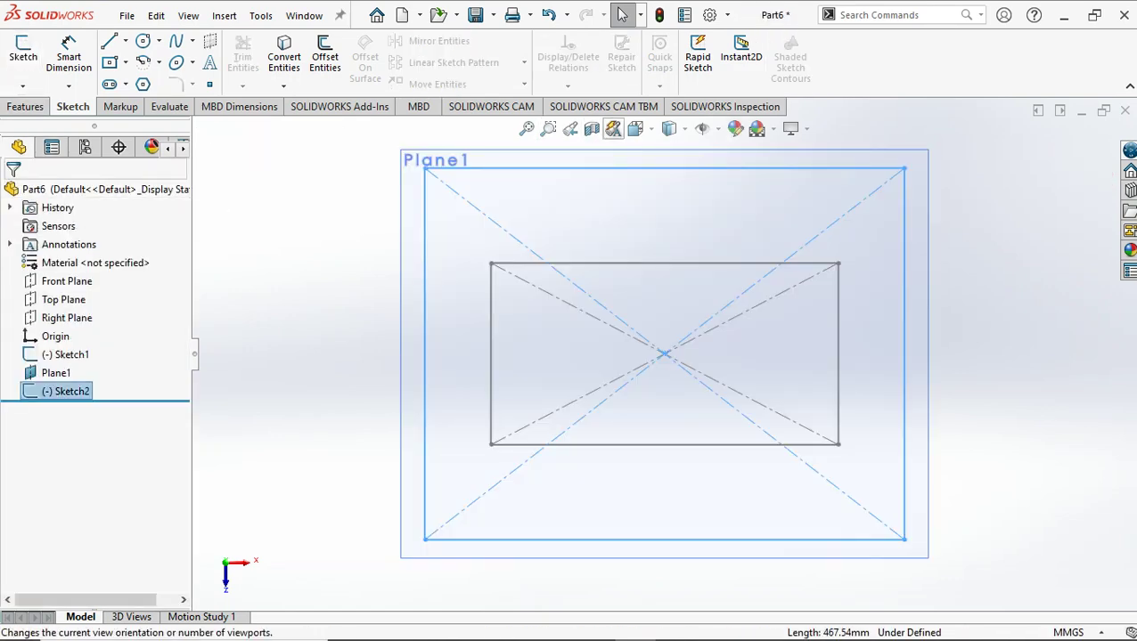
Step: View both sketches isometrically and hide plane display so only the two rectangles show
click(635, 128)
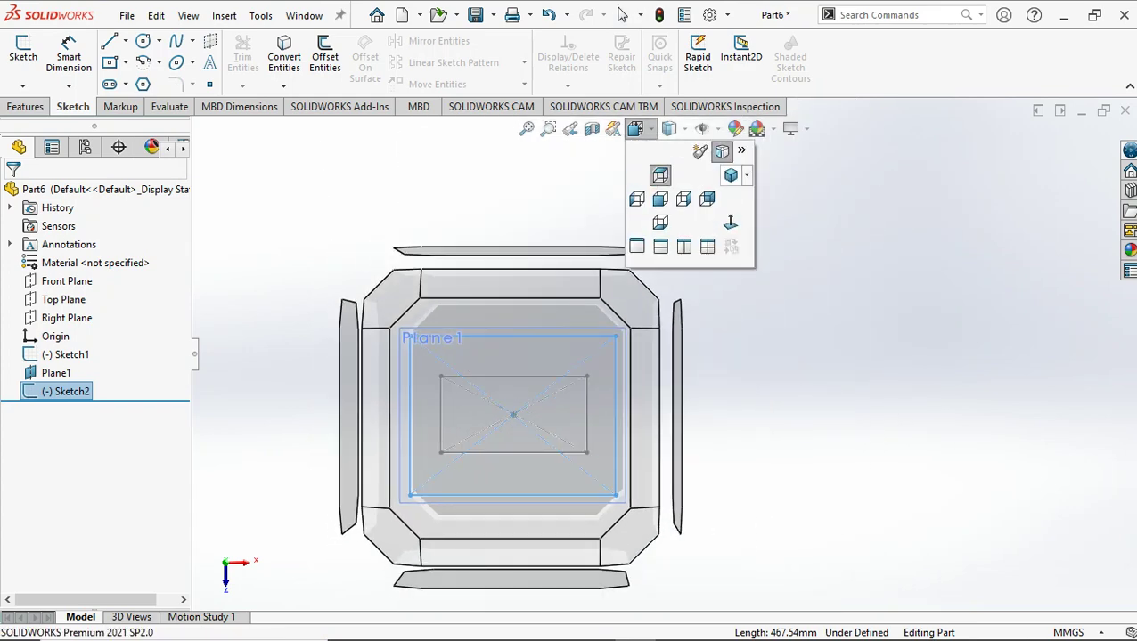
click(732, 175)
click(622, 14)
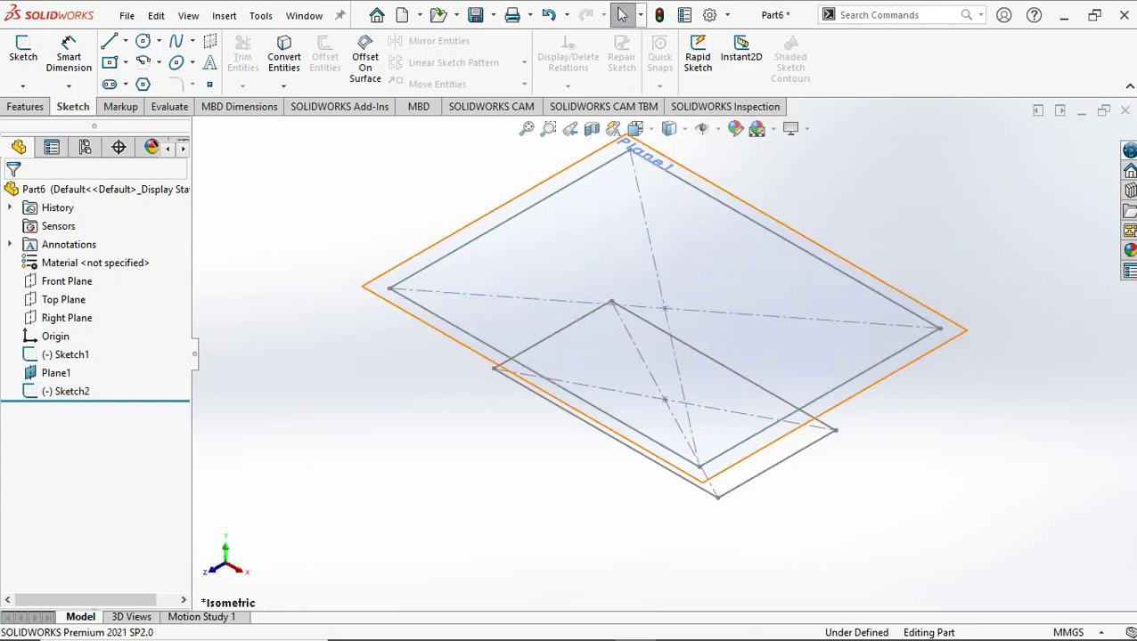
click(223, 15)
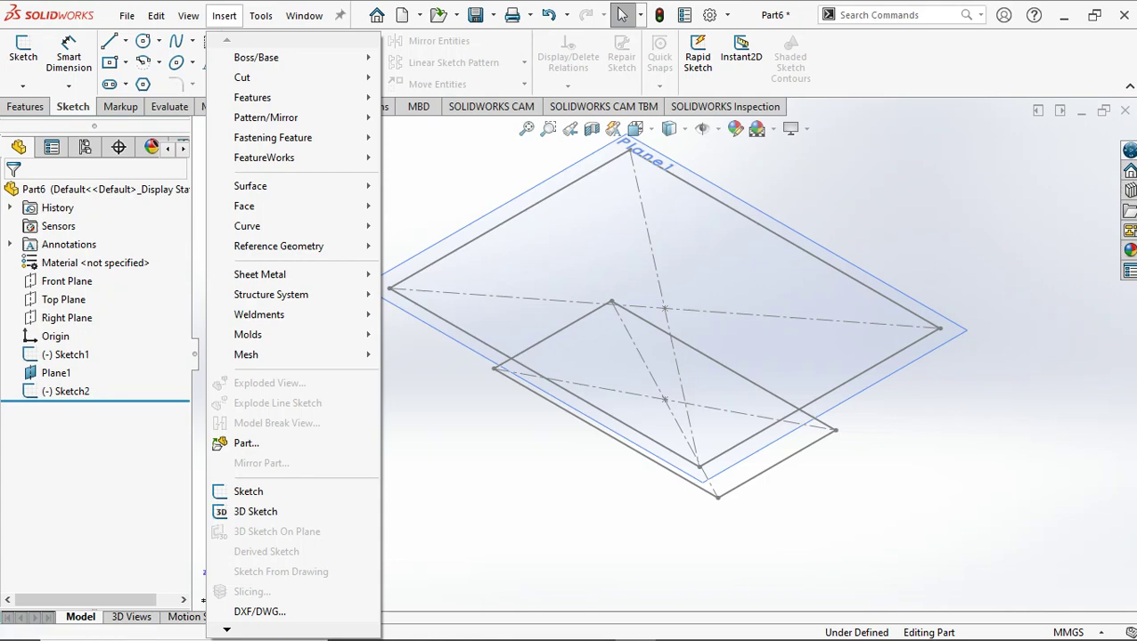
click(224, 15)
click(188, 15)
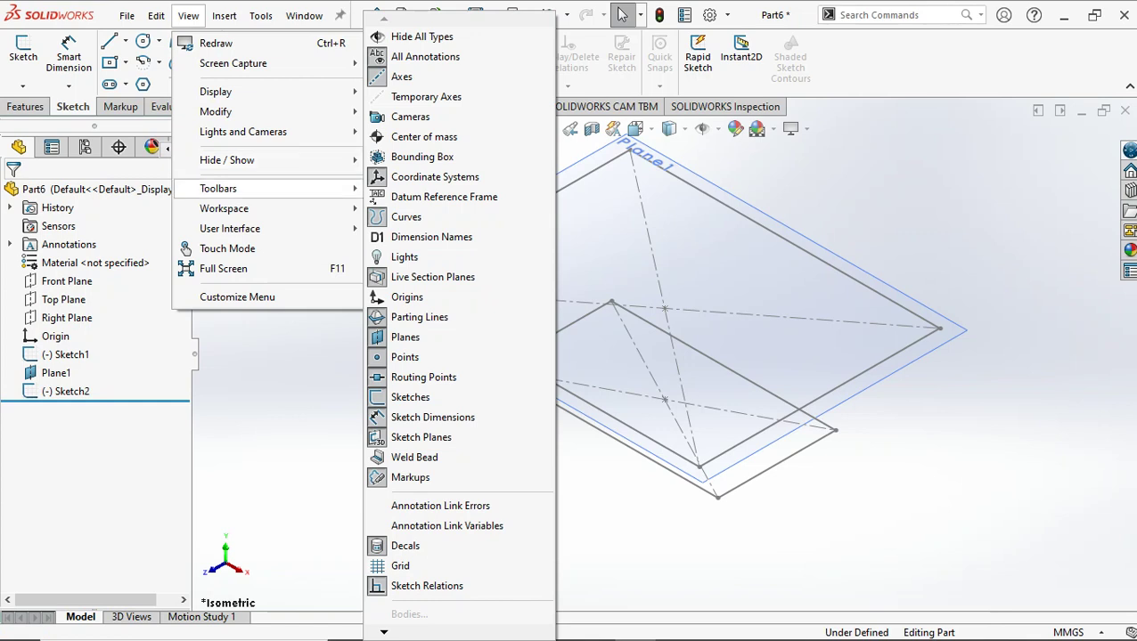
click(406, 337)
click(420, 437)
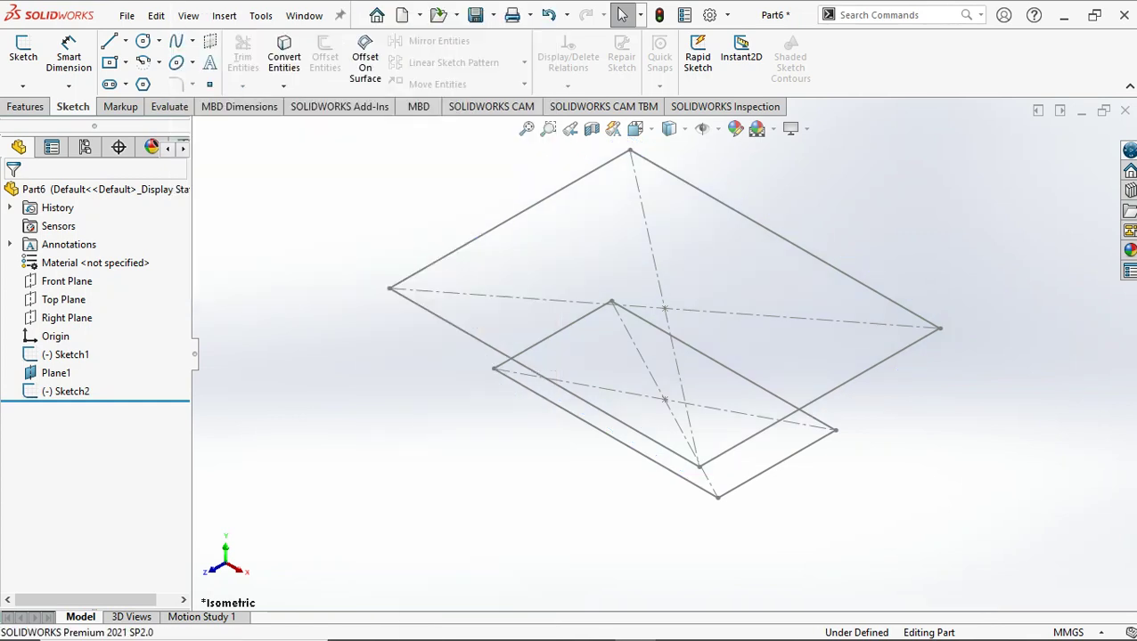
scroll(665, 355, up, 2)
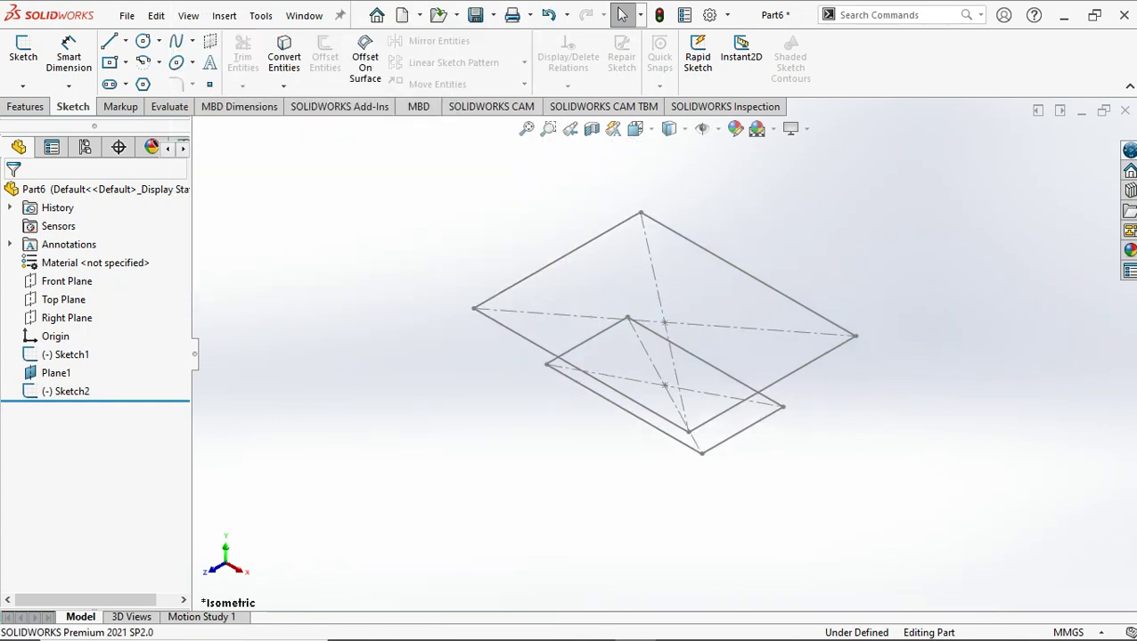
click(25, 106)
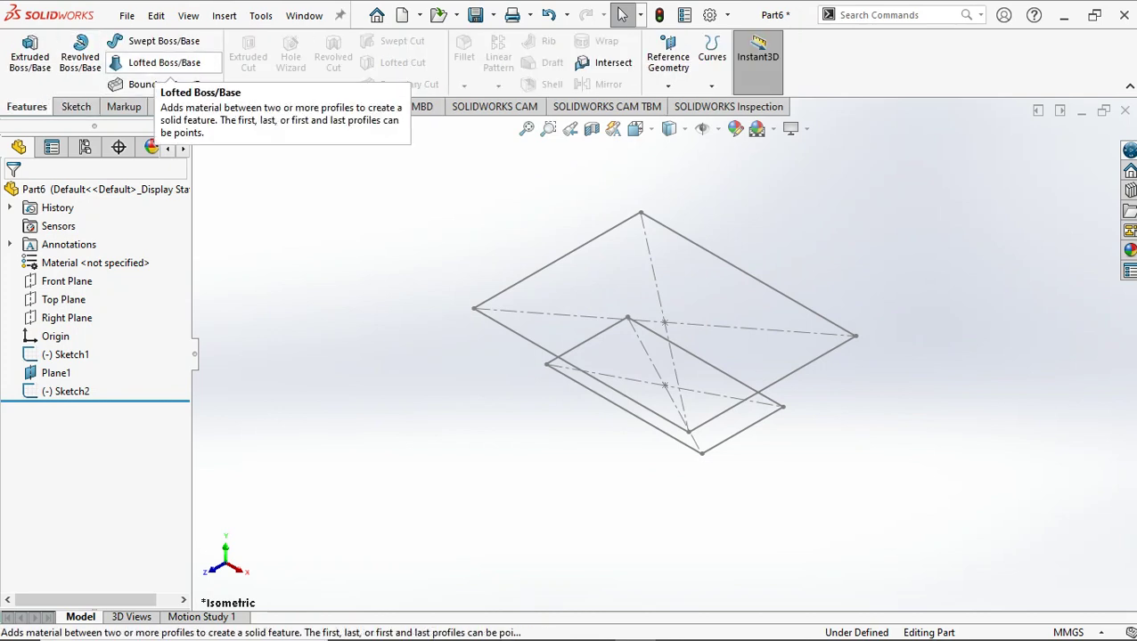
click(153, 62)
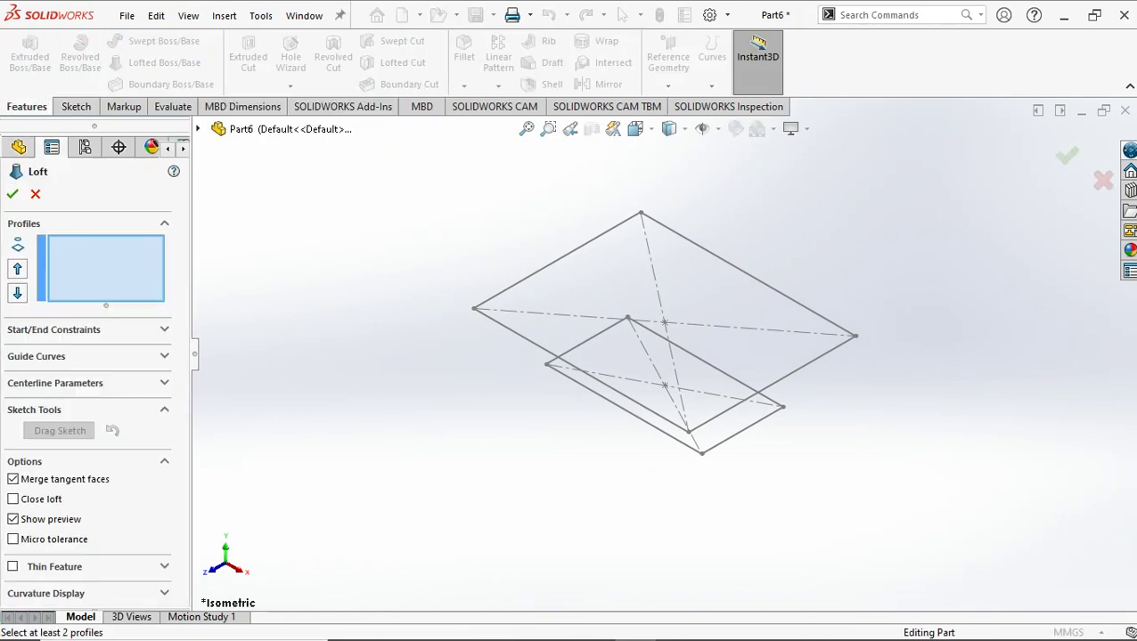
click(726, 440)
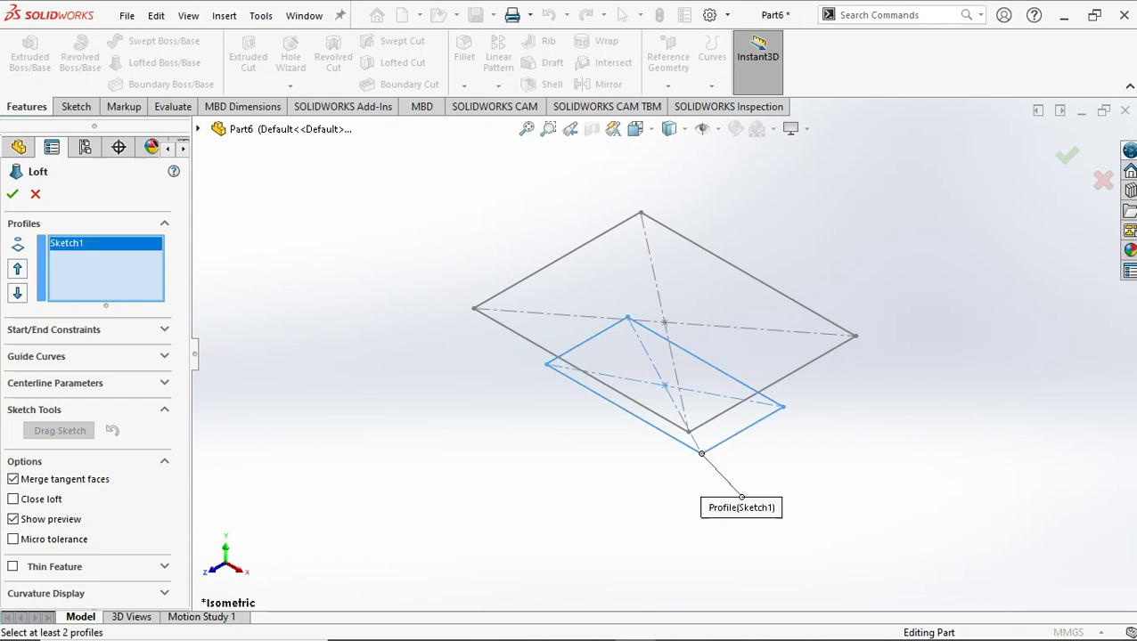
click(807, 364)
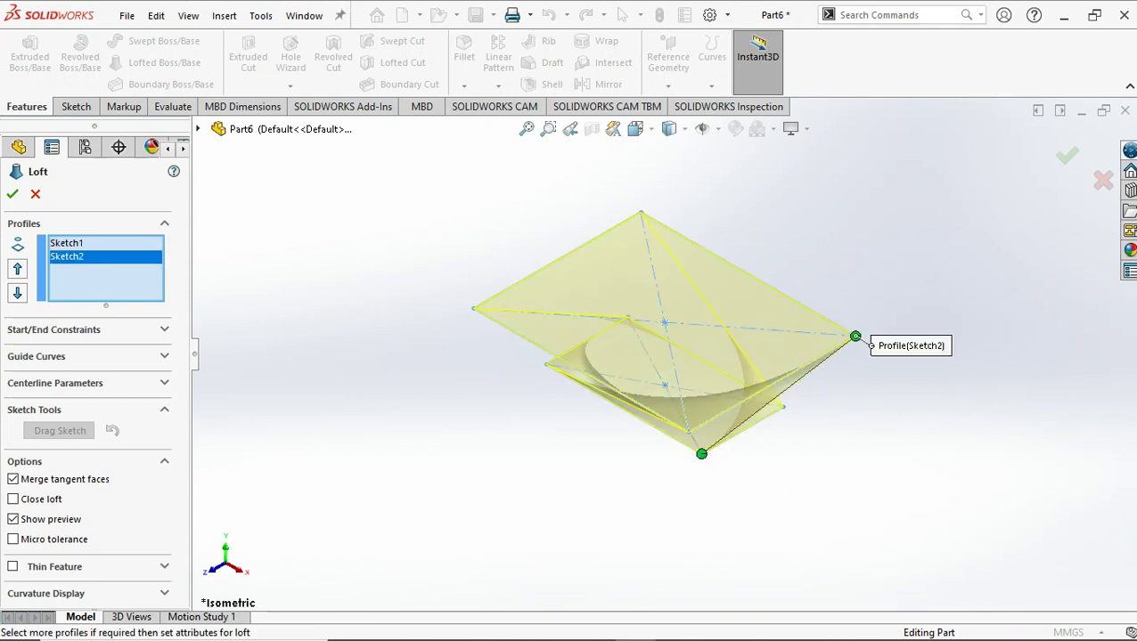
click(35, 194)
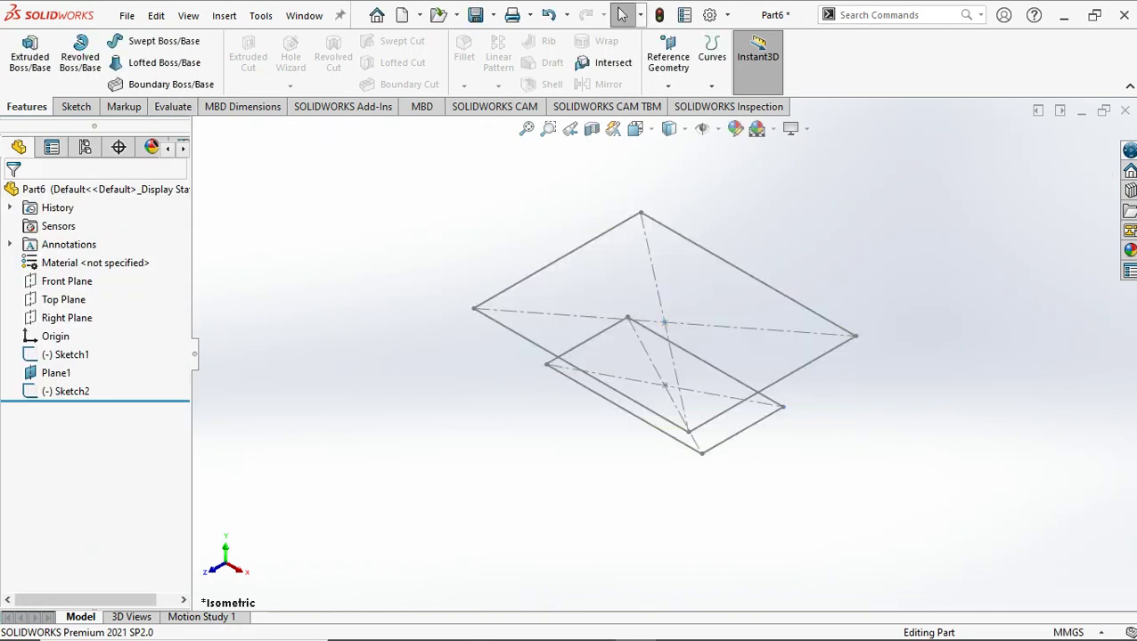
Step: Inspect the two sketches from Front, Top and Isometric views, then start Lofted Boss/Base
key(Up)
key(Up)
key(Up)
key(Up)
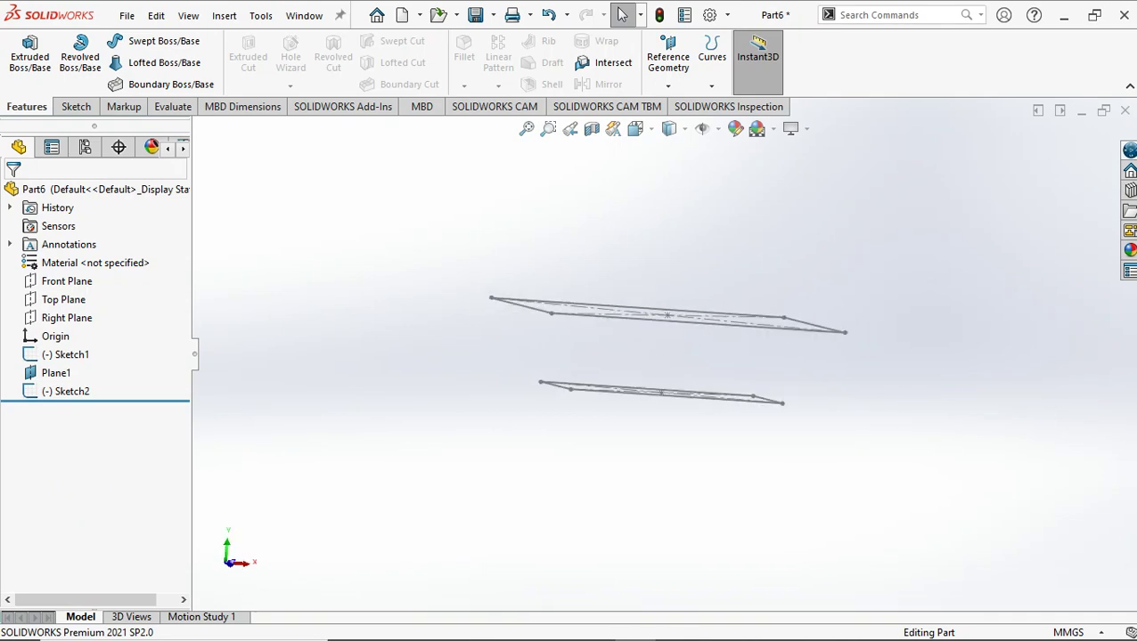
key(Up)
key(Up)
key(Up)
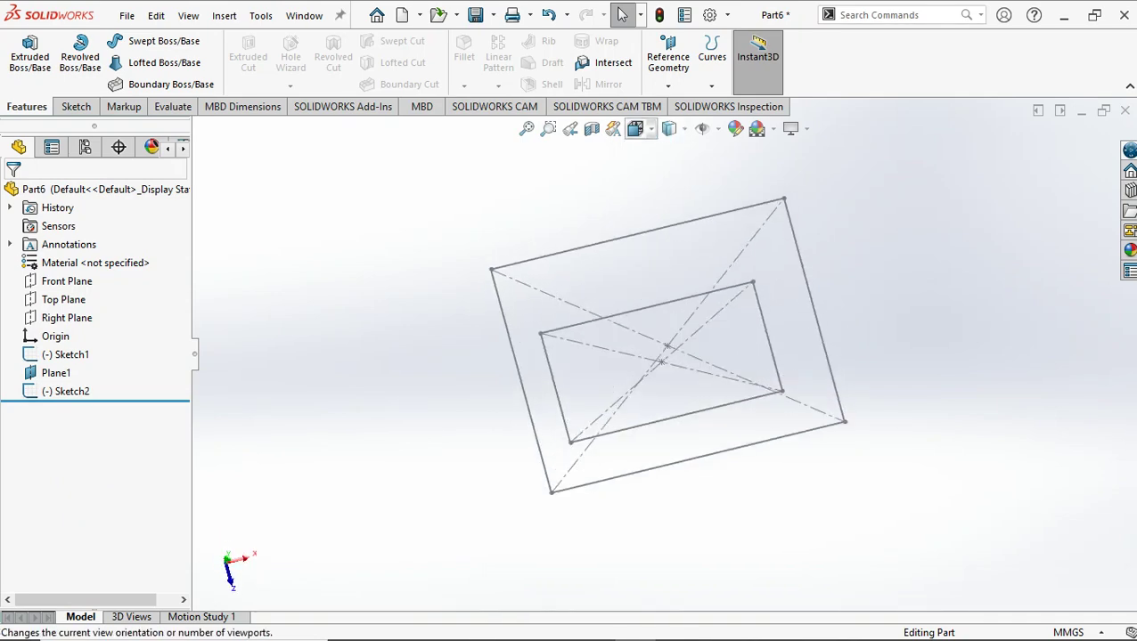
click(635, 128)
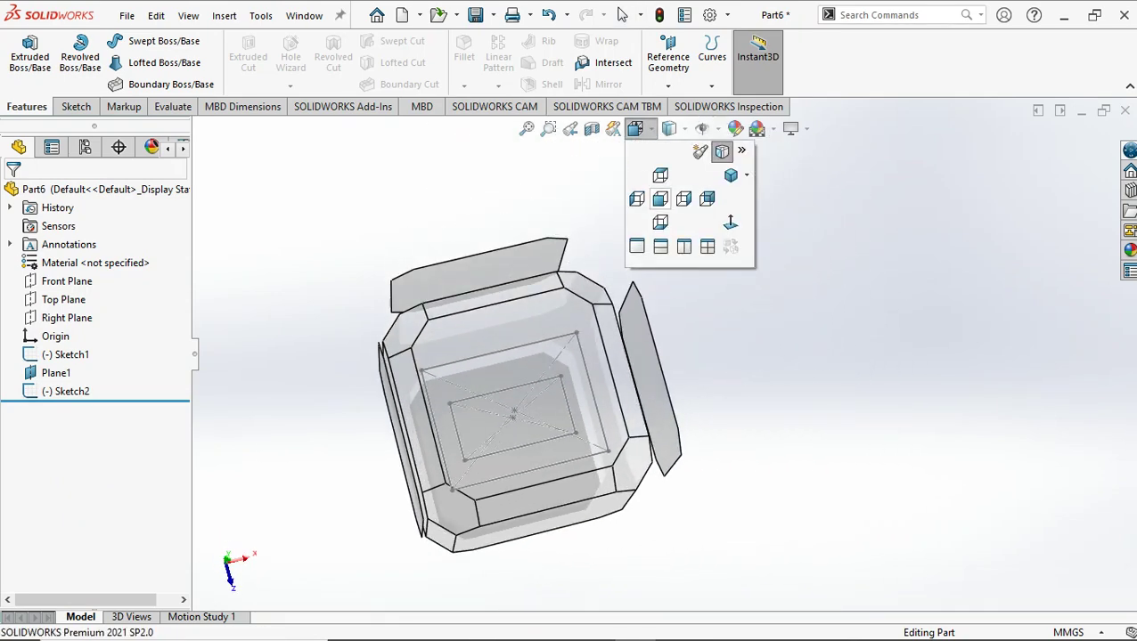
click(660, 198)
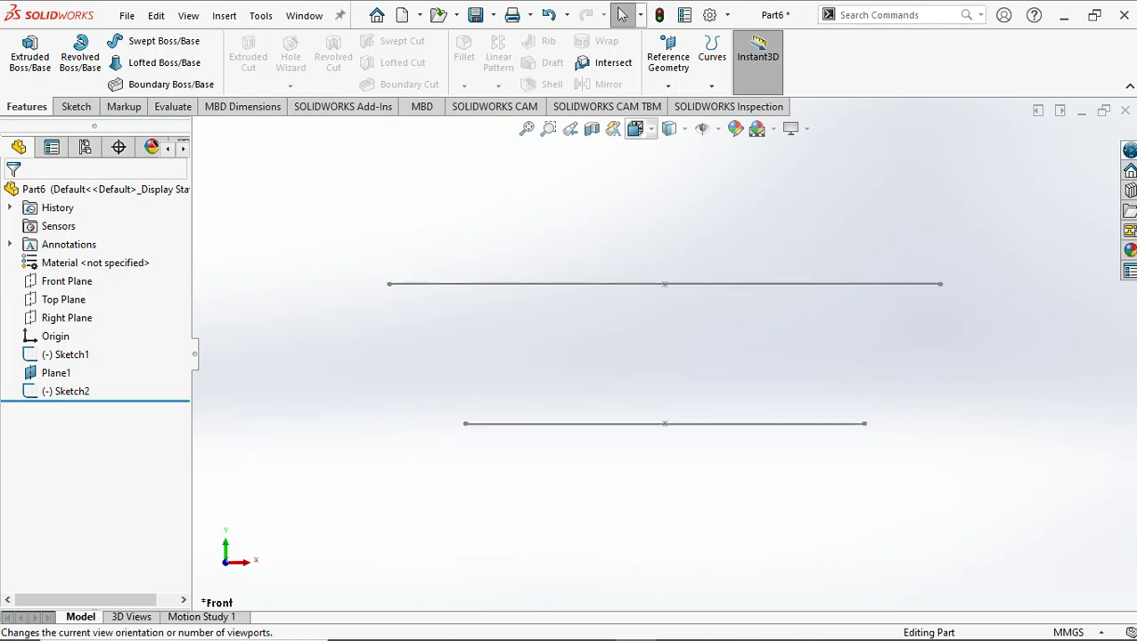
click(636, 128)
click(660, 175)
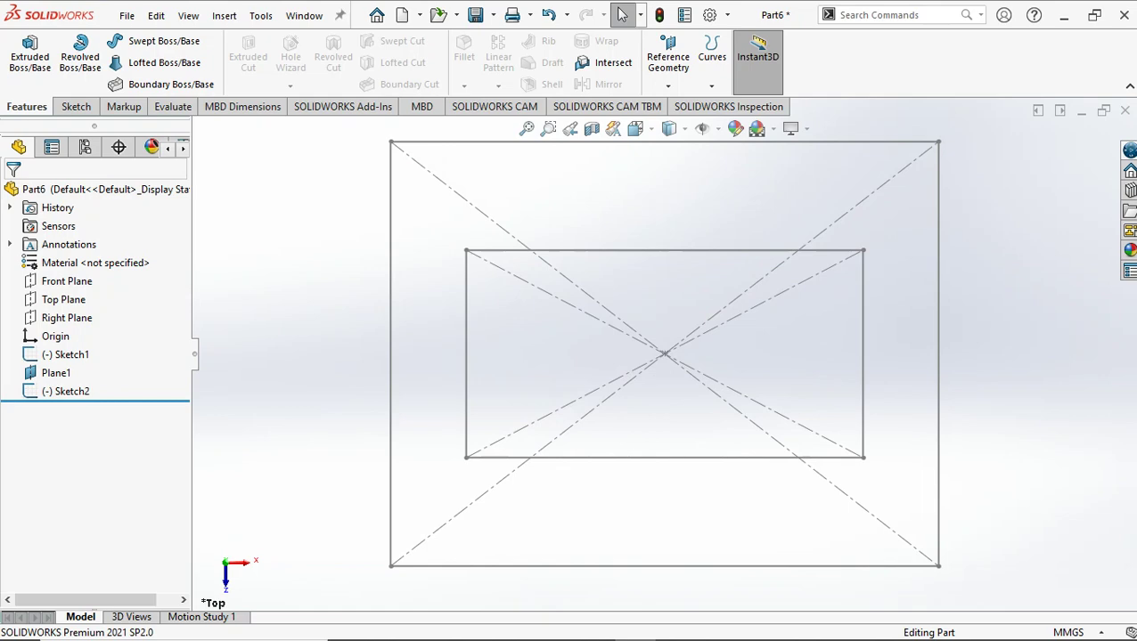
click(635, 128)
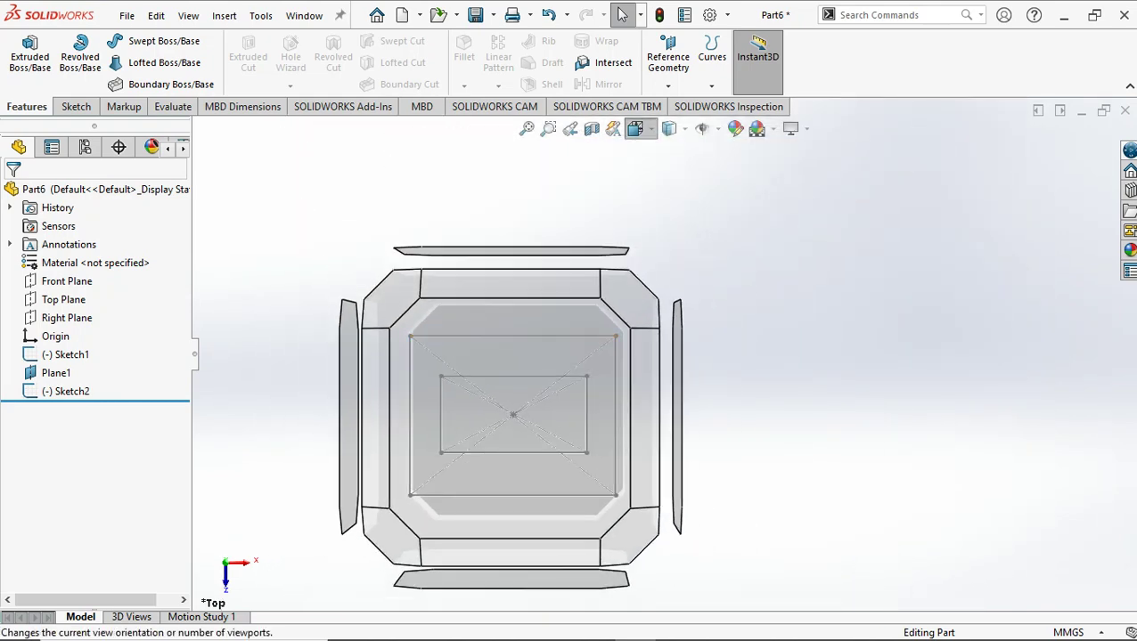
click(731, 175)
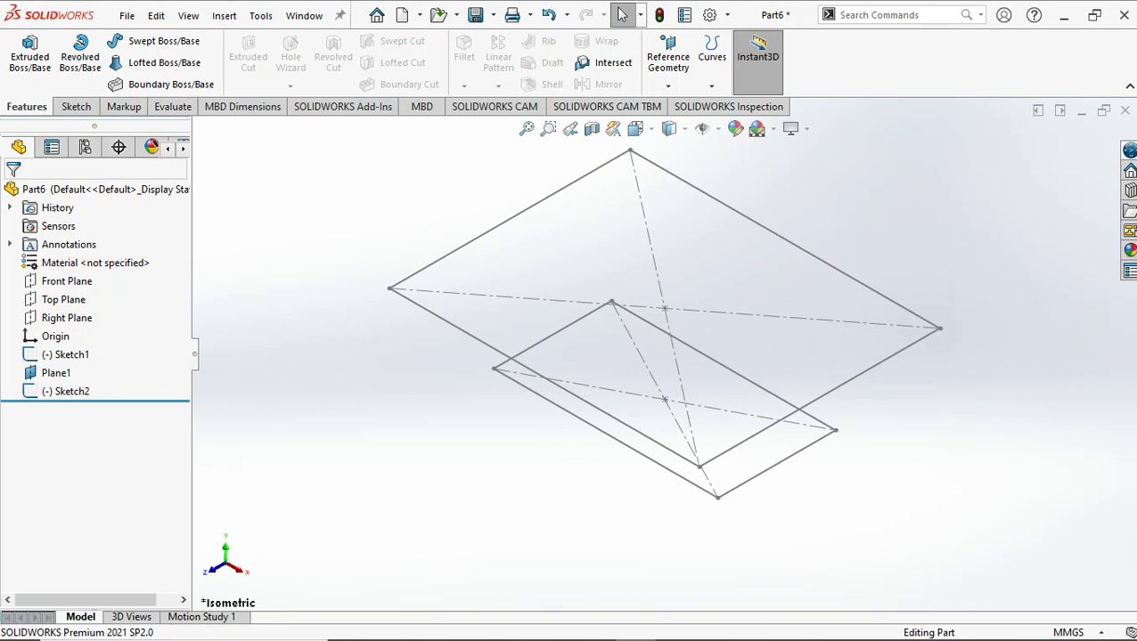
click(160, 63)
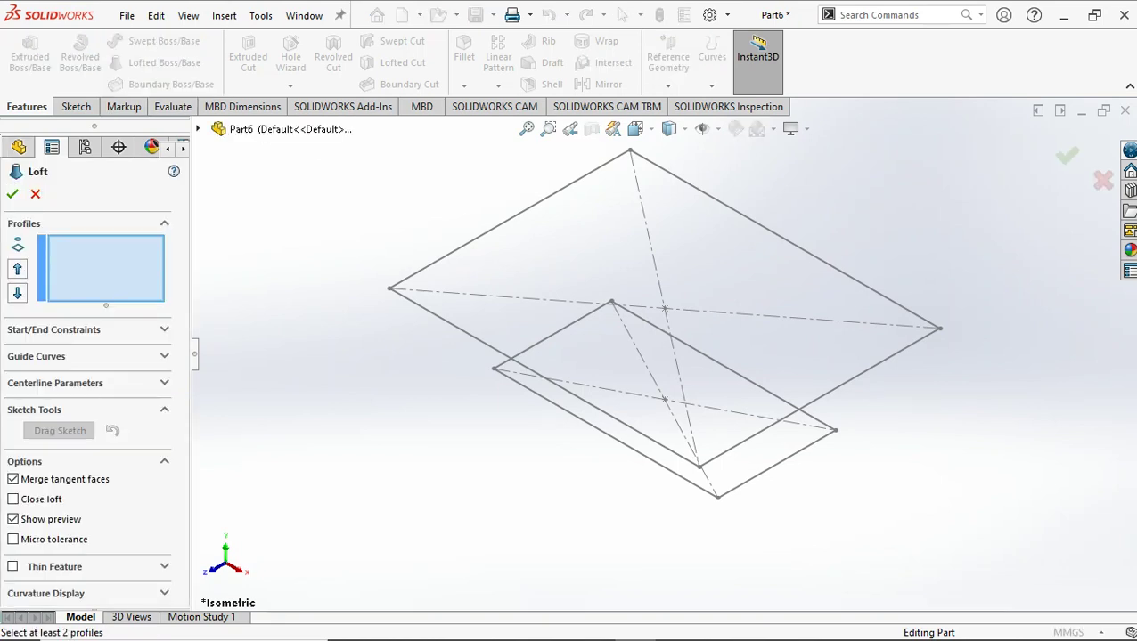
Step: Loft between the lower and upper rectangles, replacing the mistaken centre-point profile picks
click(664, 400)
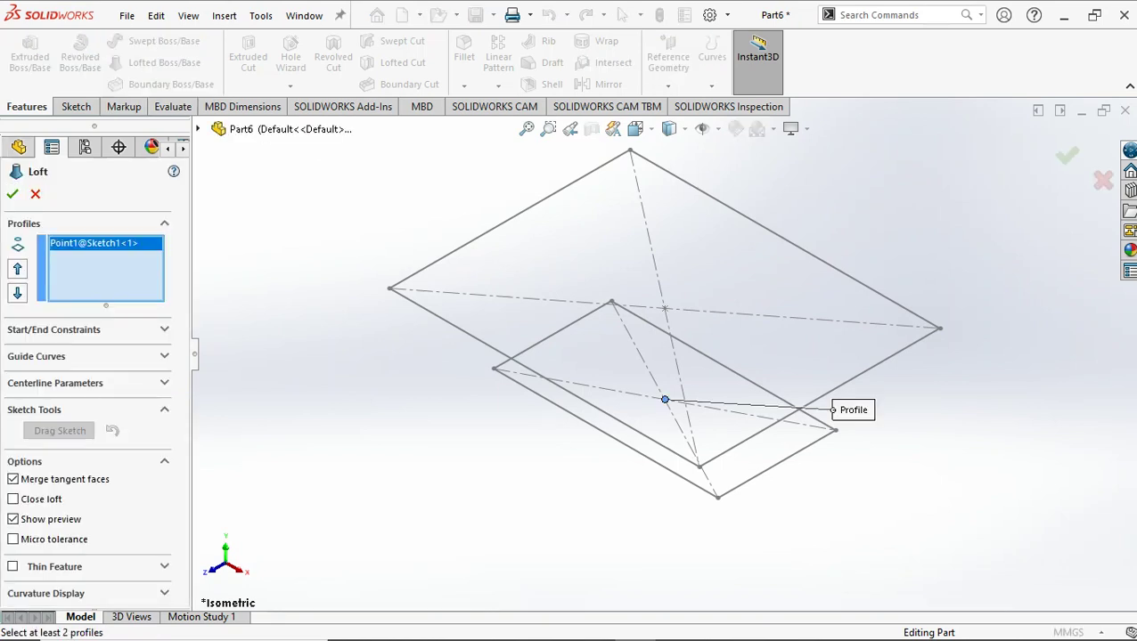
click(664, 308)
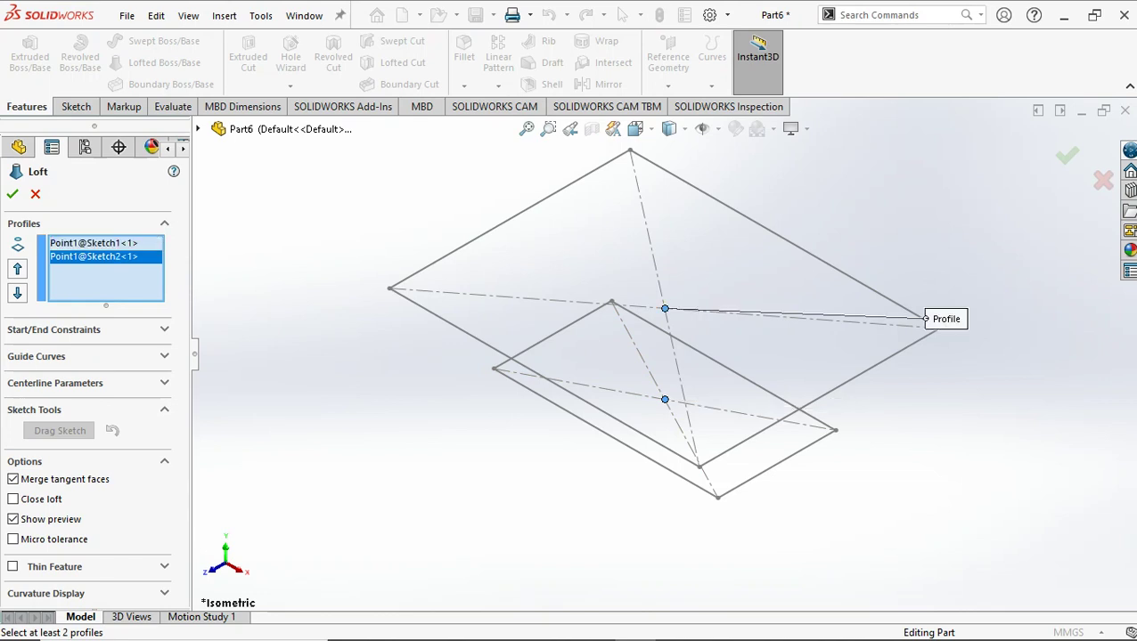
key(Delete)
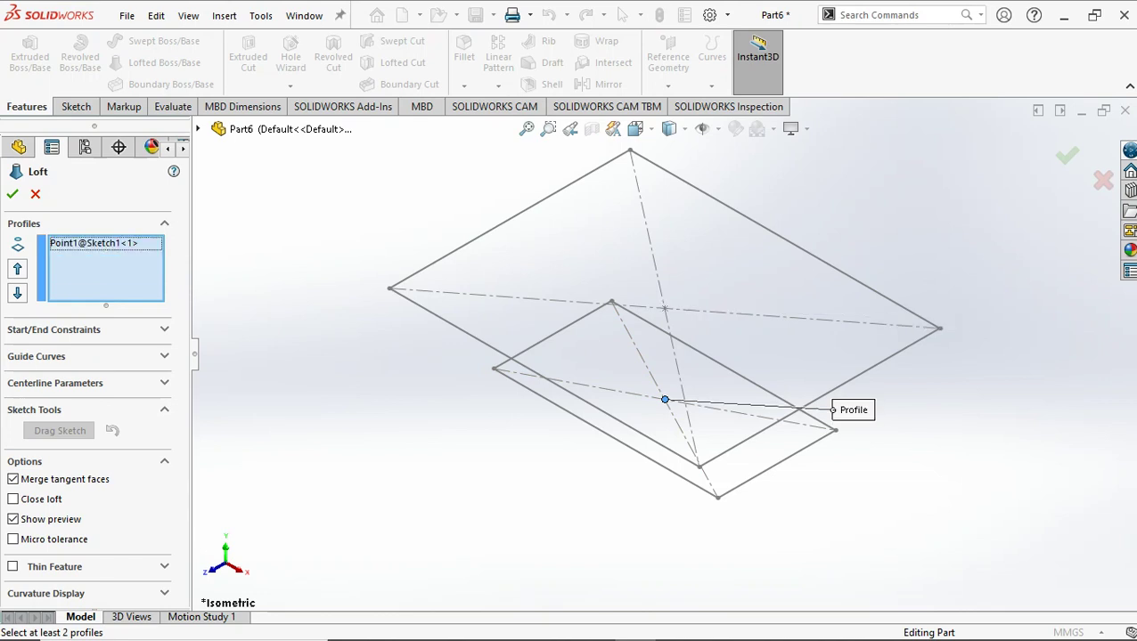
key(Delete)
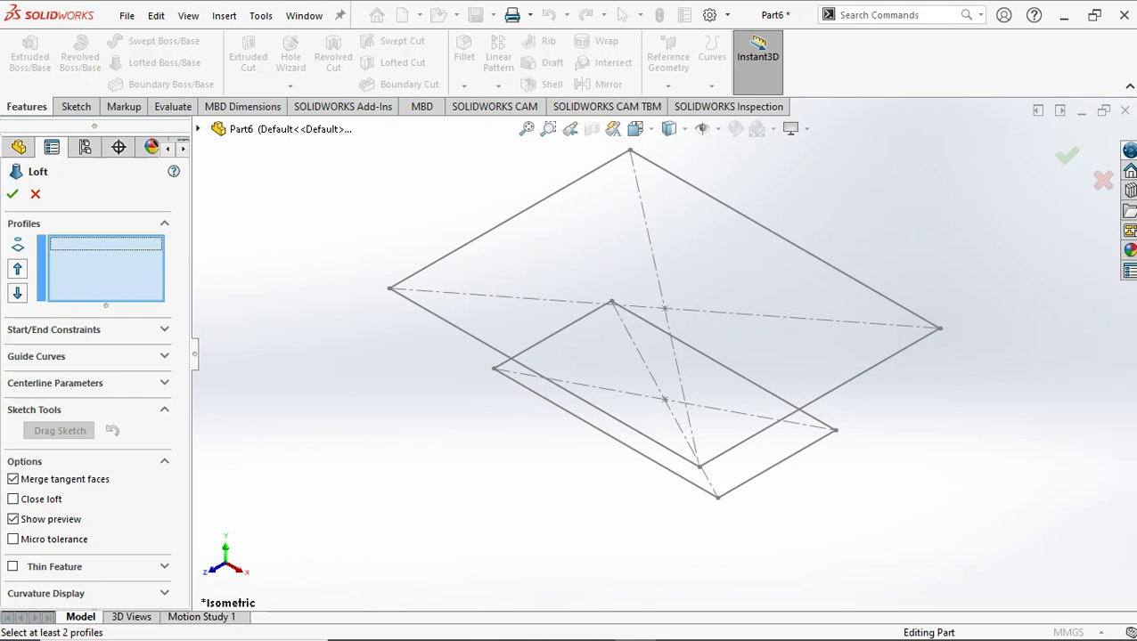
click(776, 463)
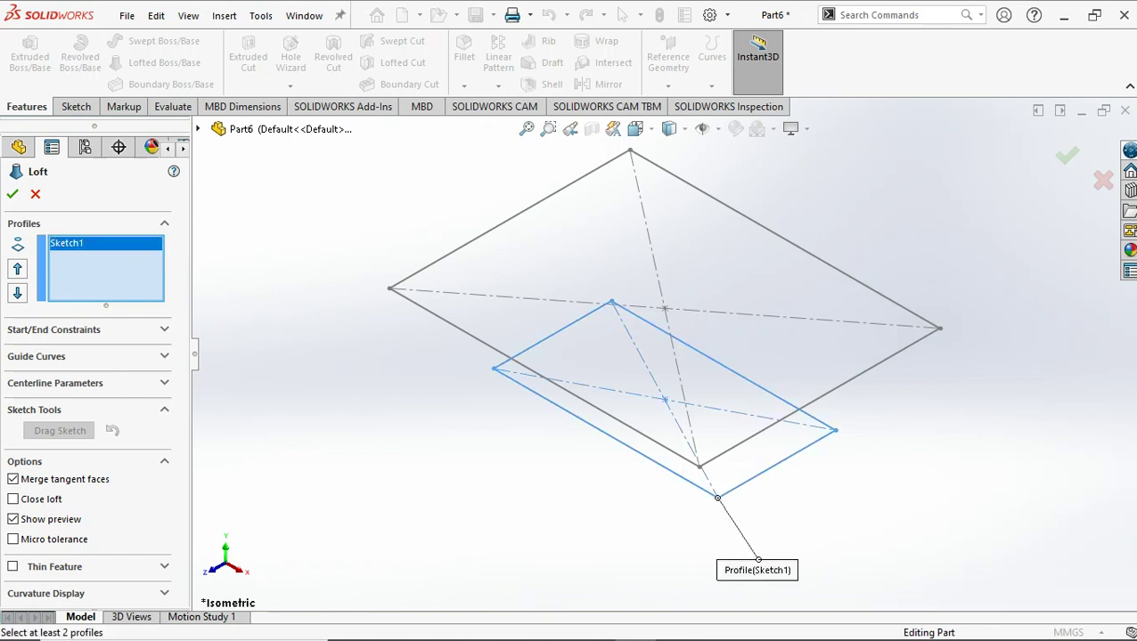
click(938, 331)
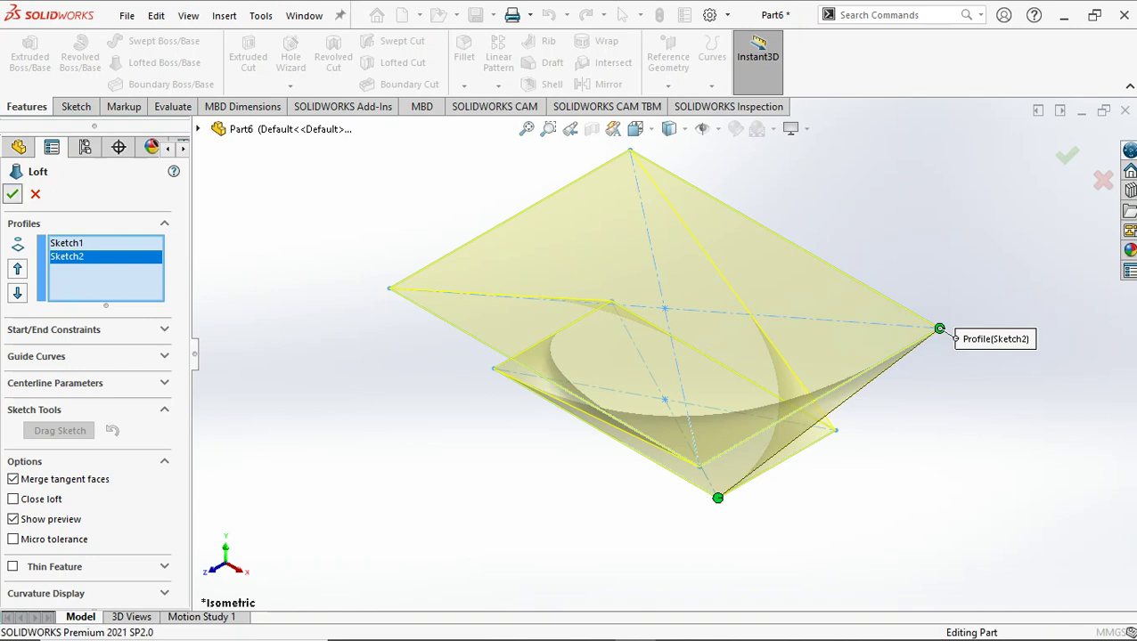
click(13, 193)
Step: Inspect the twisted loft from tilted and isometric views, then undo it
key(Escape)
key(Up)
key(Up)
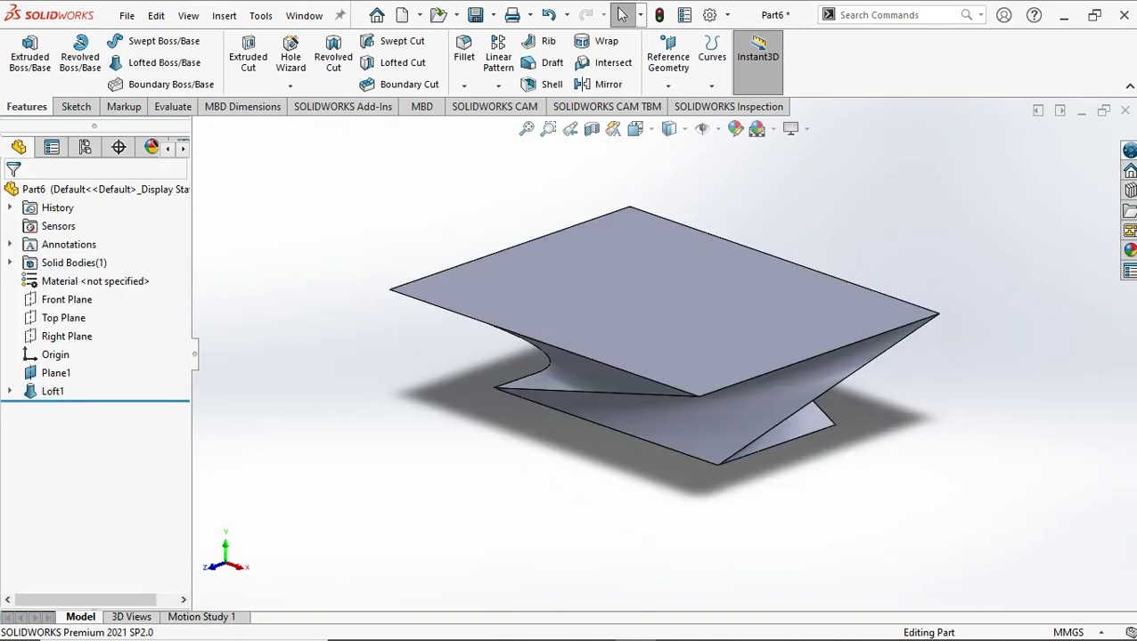
key(ctrl+7)
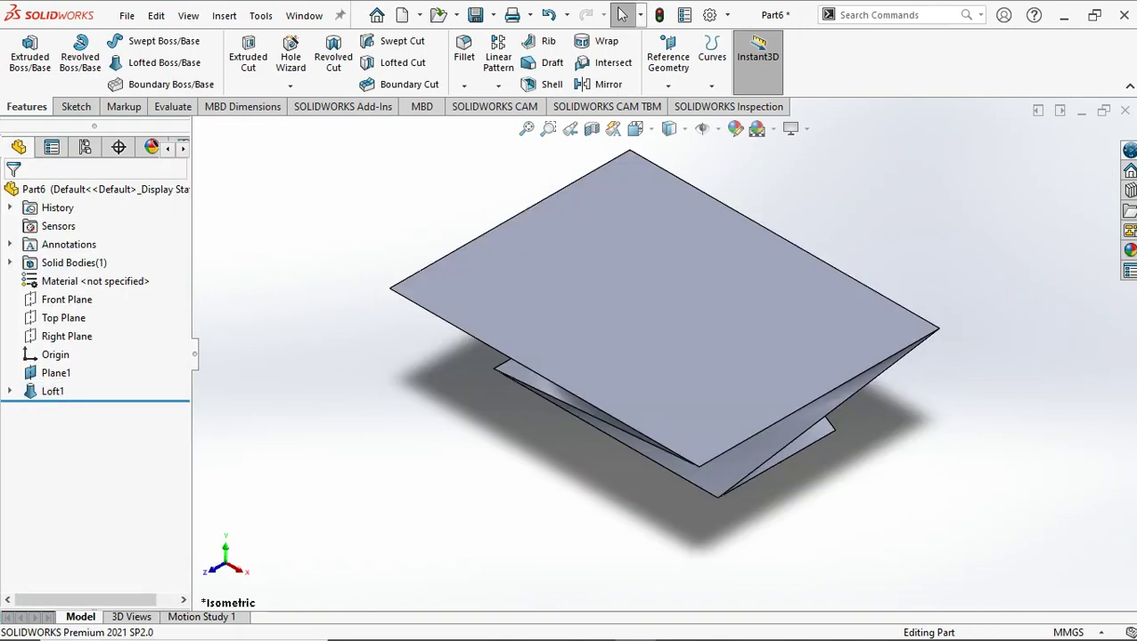
key(ctrl+z)
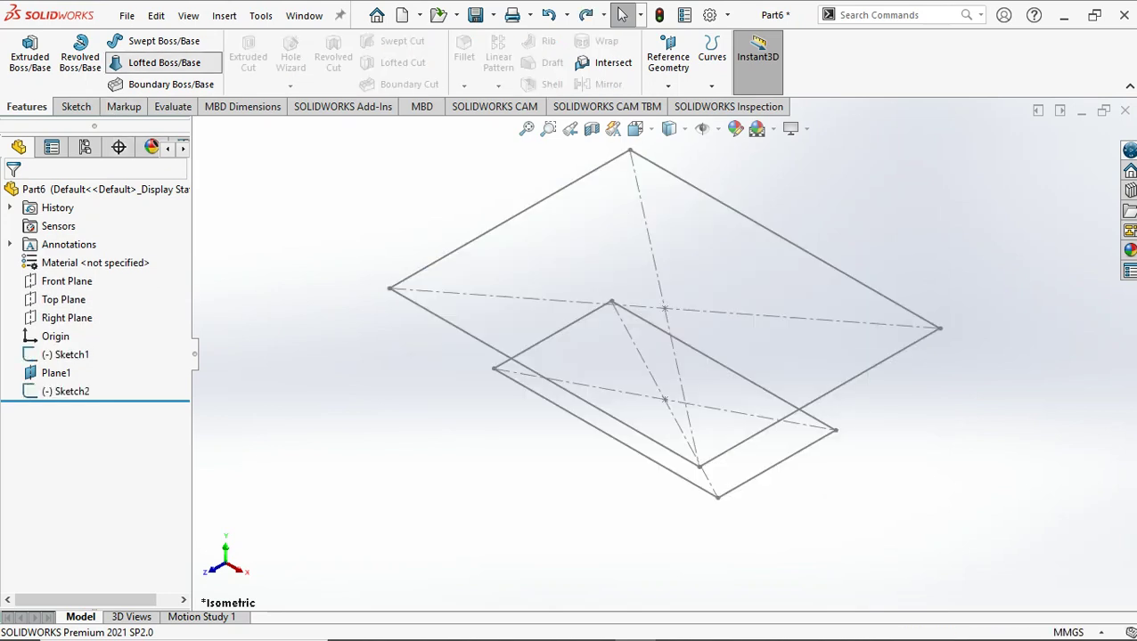
Step: Loft the lower rectangle to the upper rectangle, aligning the connector corners so the faces don't twist
click(164, 62)
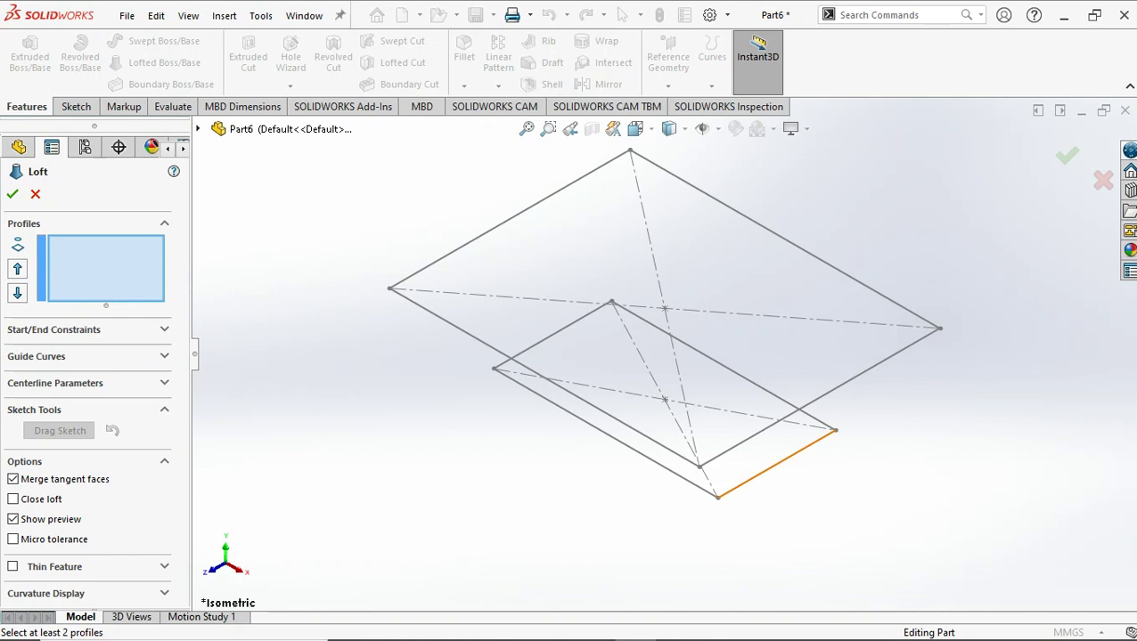
click(762, 470)
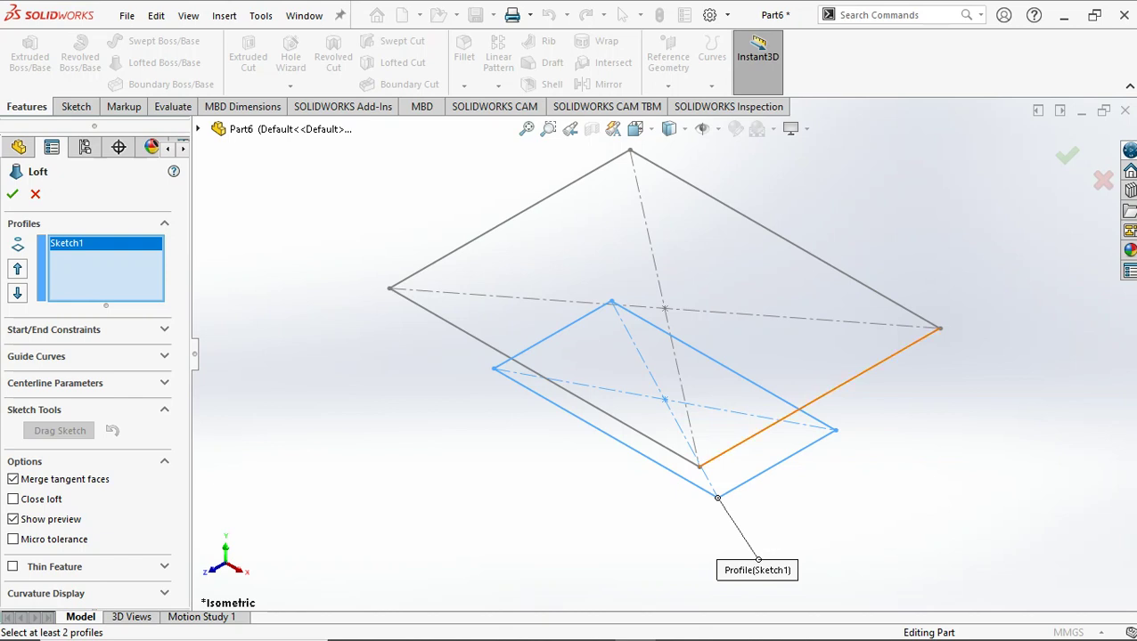
click(891, 356)
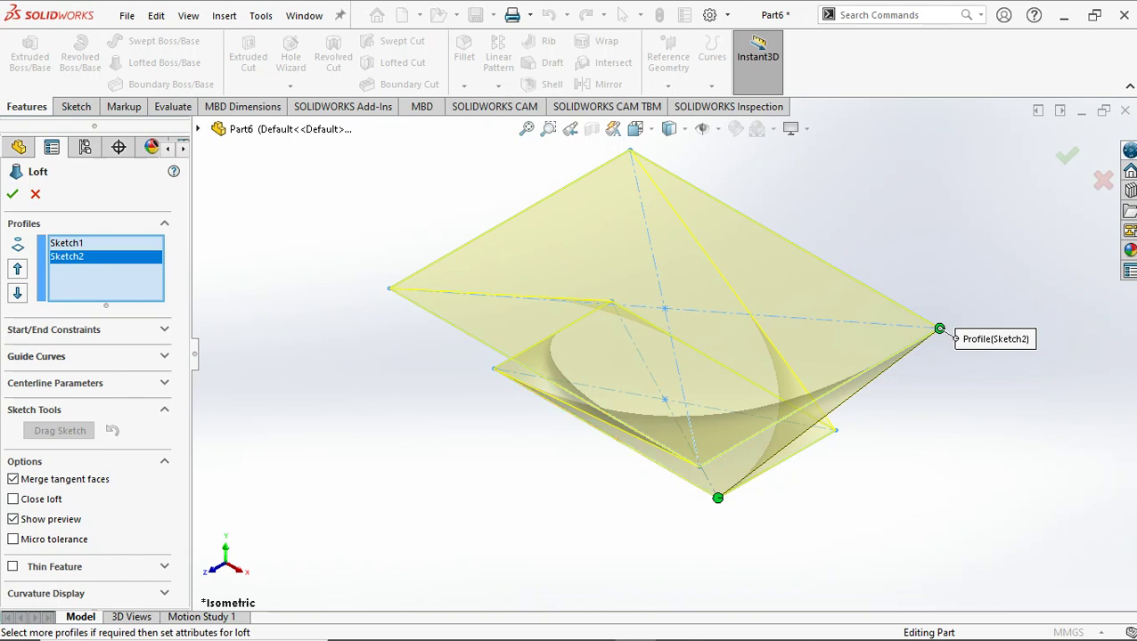
drag(718, 498, 835, 430)
drag(940, 329, 940, 329)
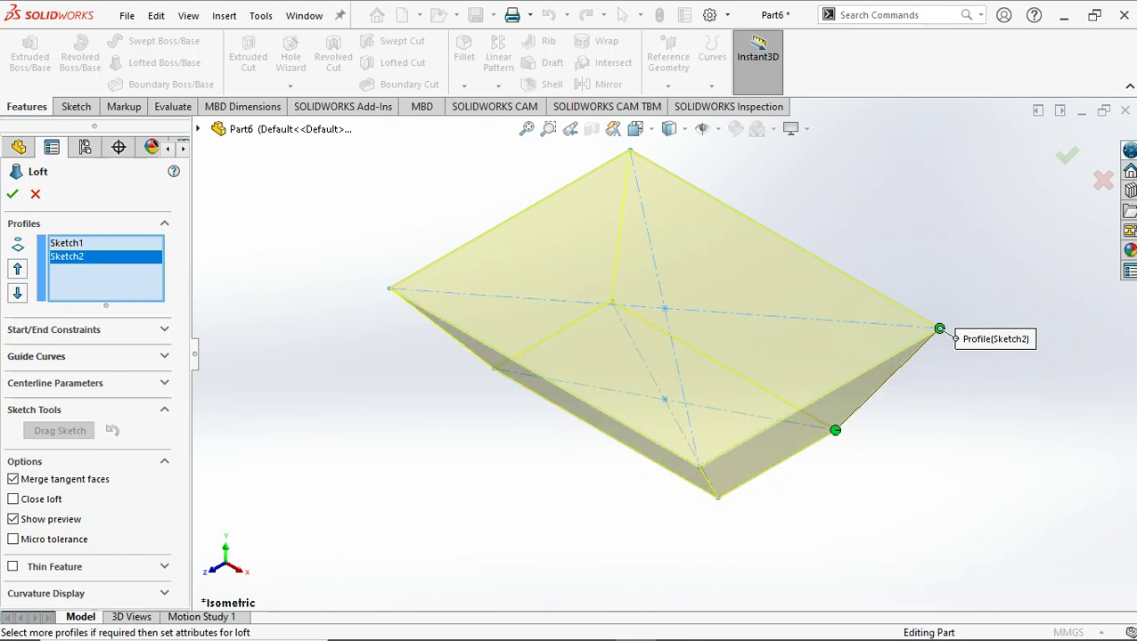
mouse_move(660, 374)
middle_down()
mouse_move(659, 321)
mouse_move(534, 321)
mouse_move(534, 374)
middle_up()
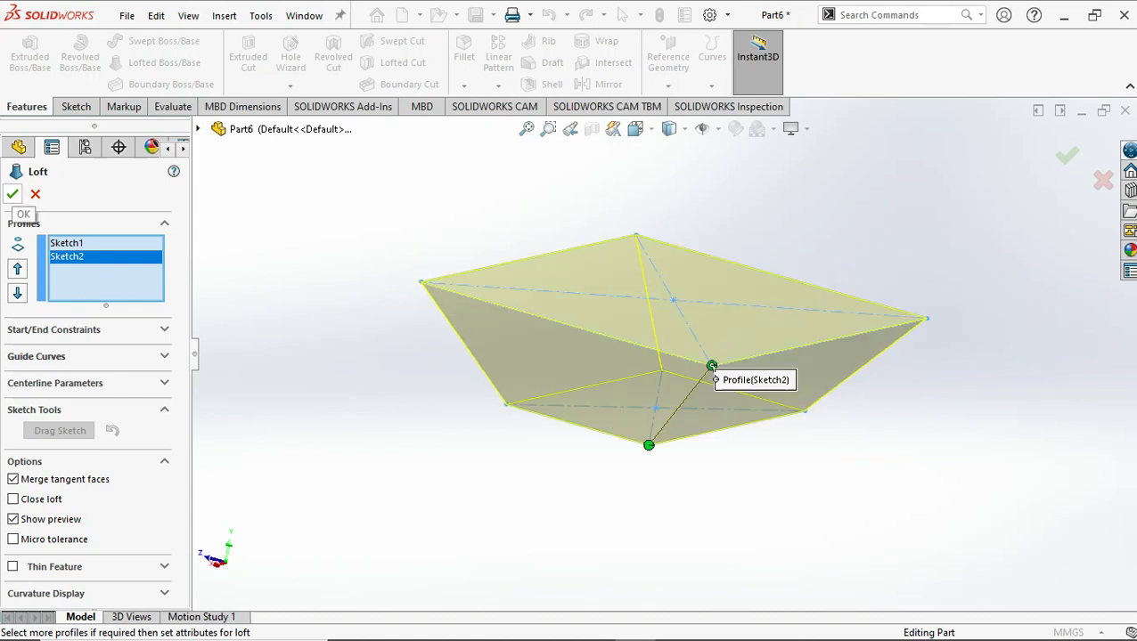
click(12, 193)
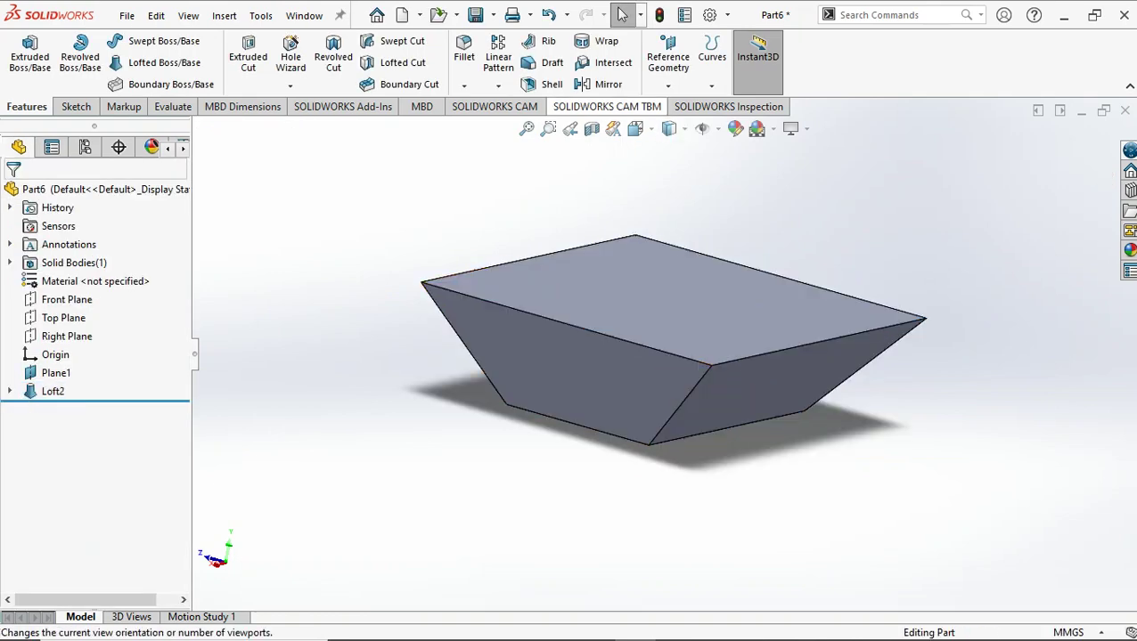
Step: In isometric view, shell the solid with 2.00 mm walls, removing the top face
click(634, 128)
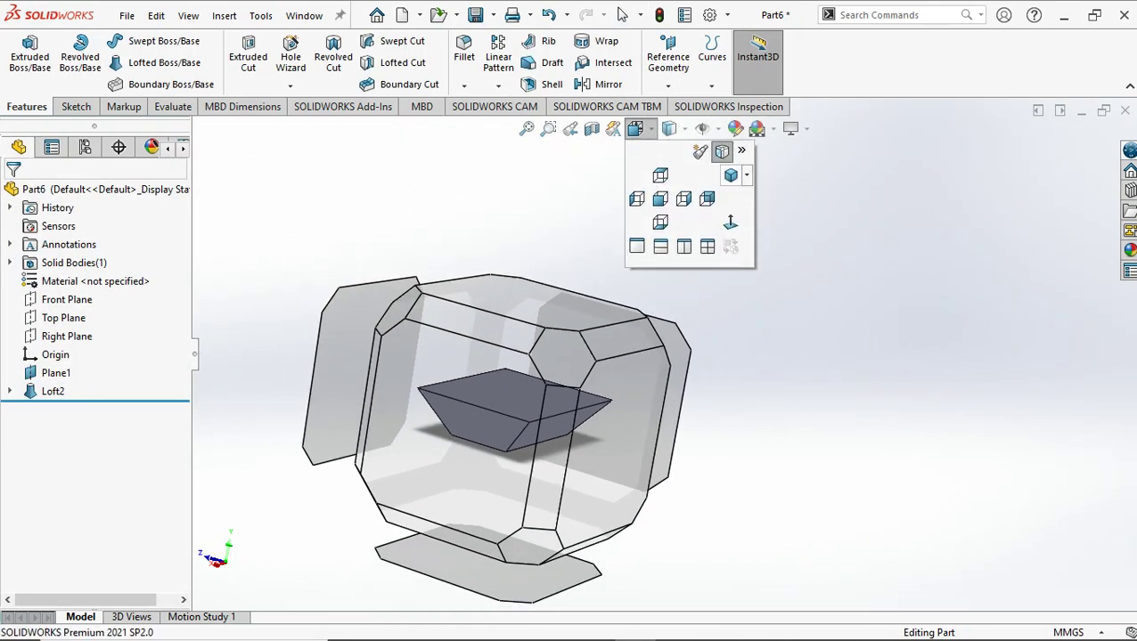
click(731, 175)
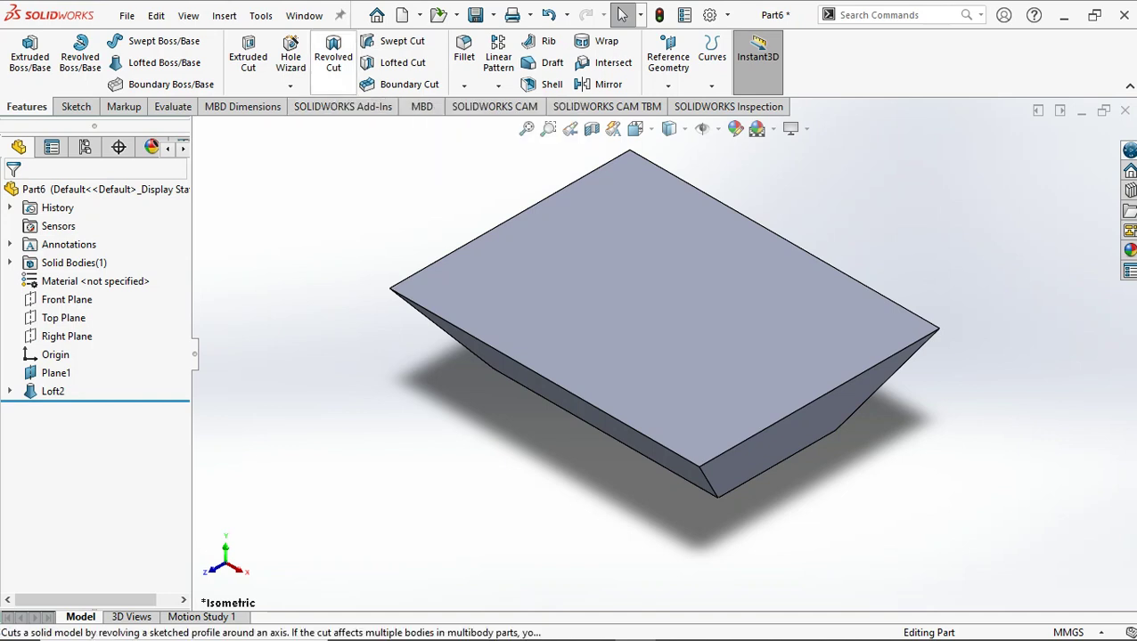
click(545, 85)
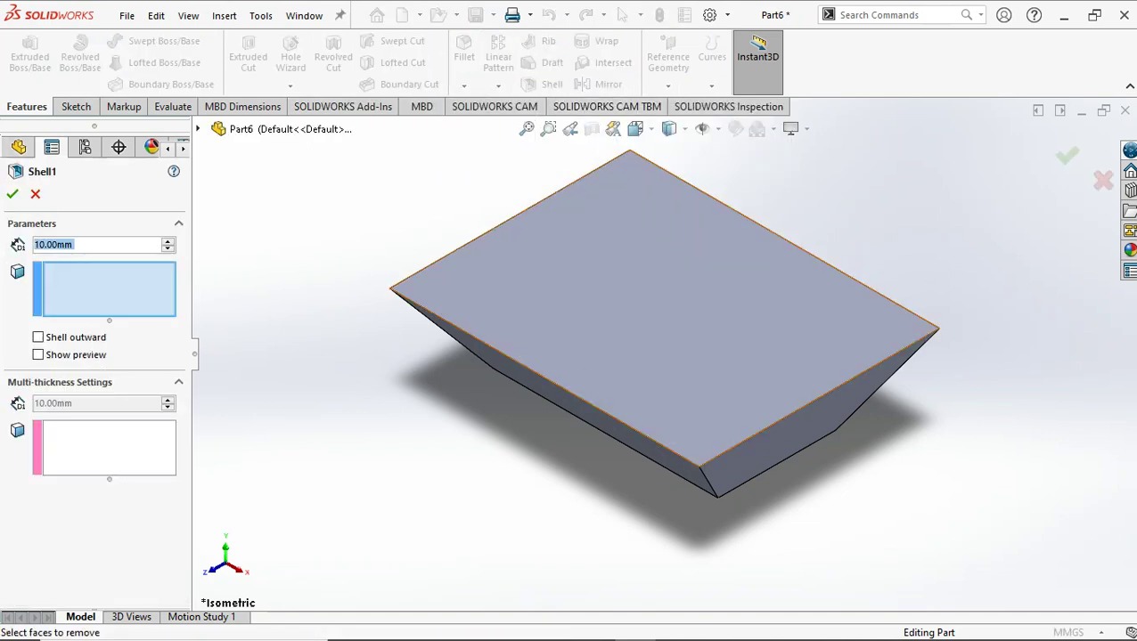
click(661, 303)
click(54, 244)
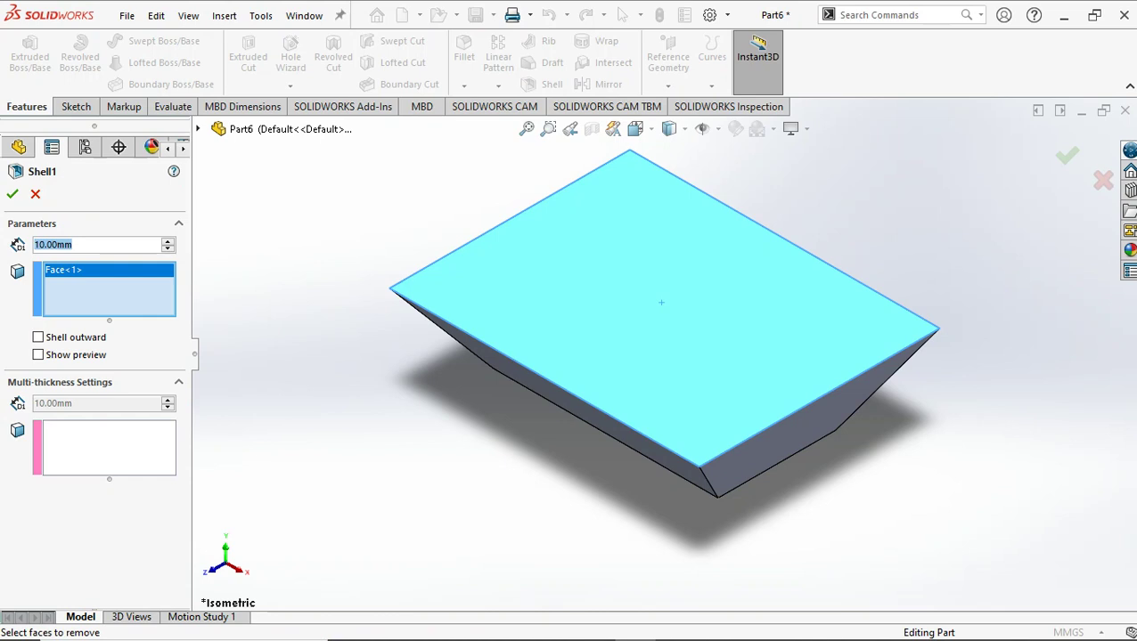
text(2)
key(Return)
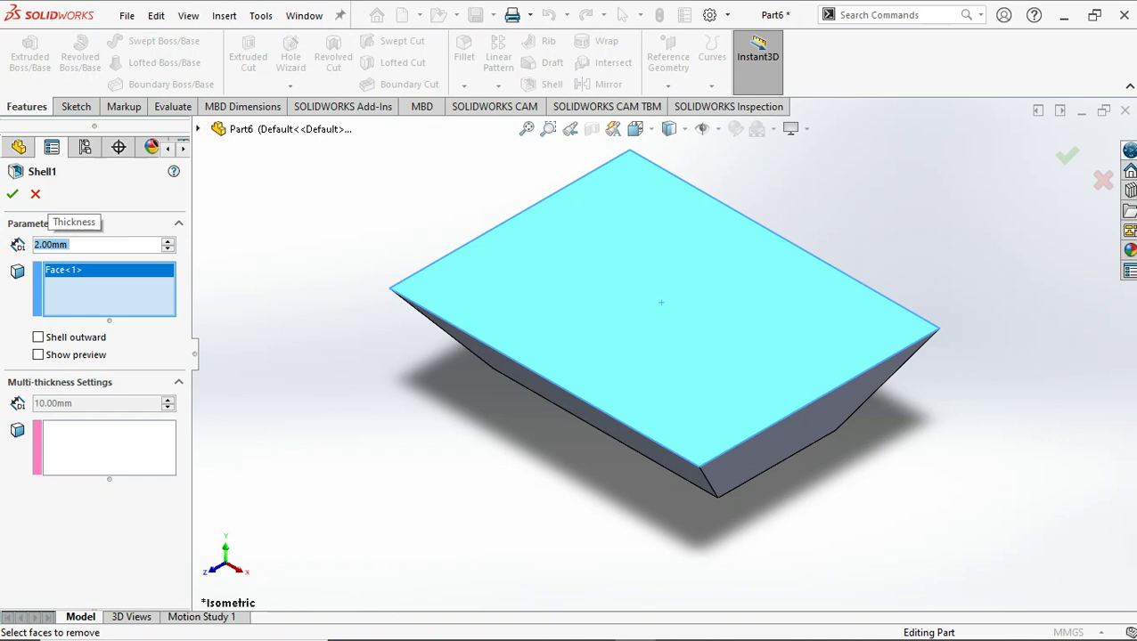
click(13, 193)
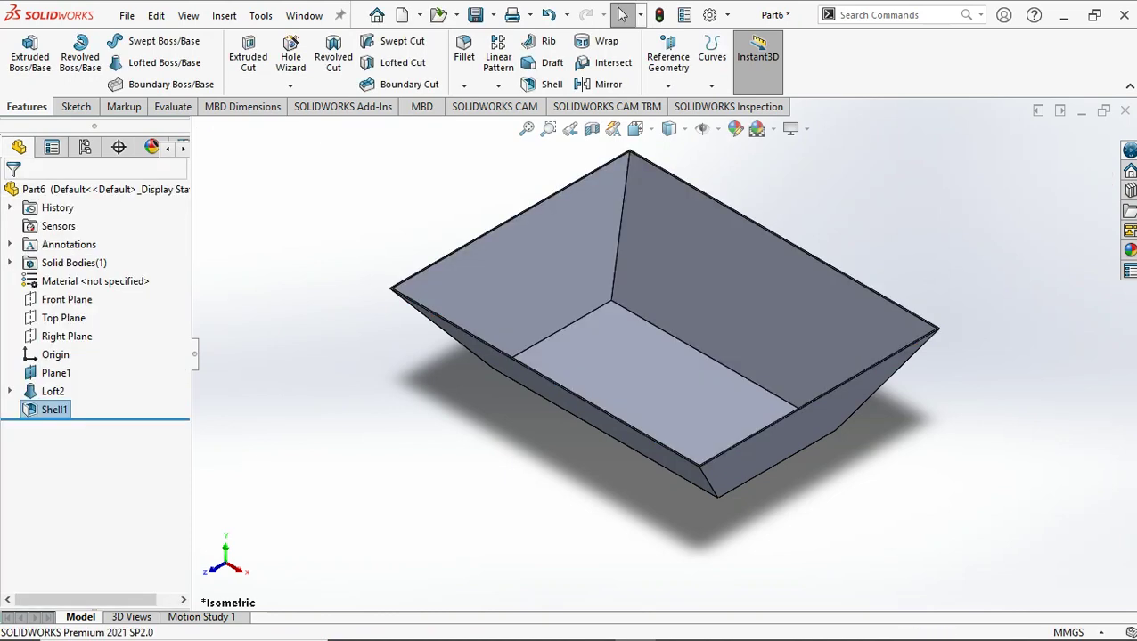
key(Up)
key(Up)
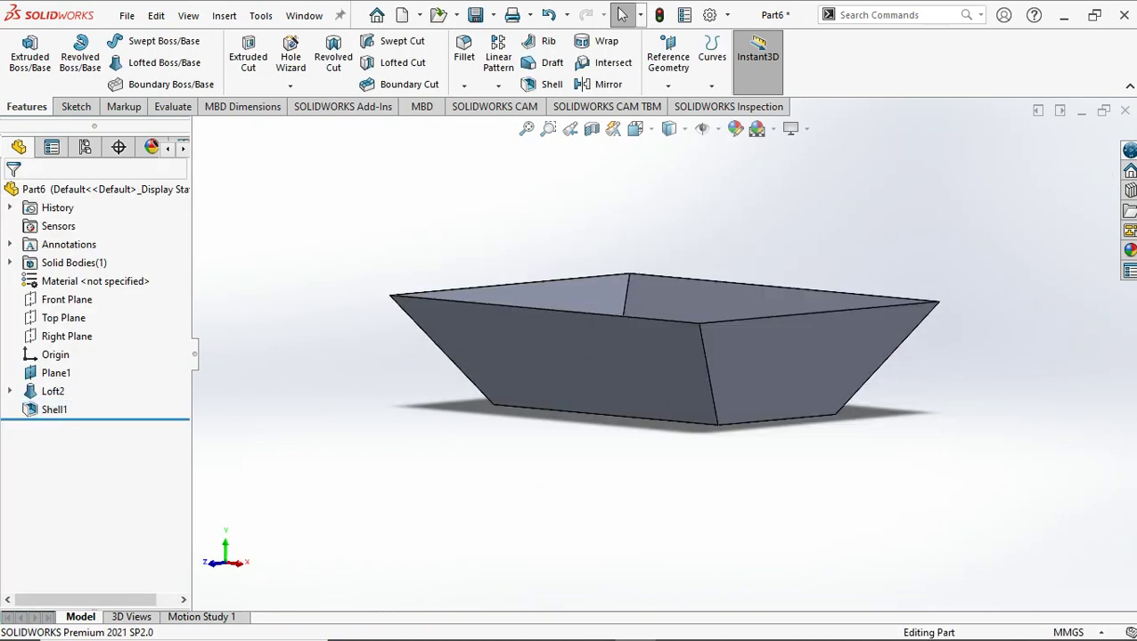
key(Down)
key(Down)
key(Down)
key(Up)
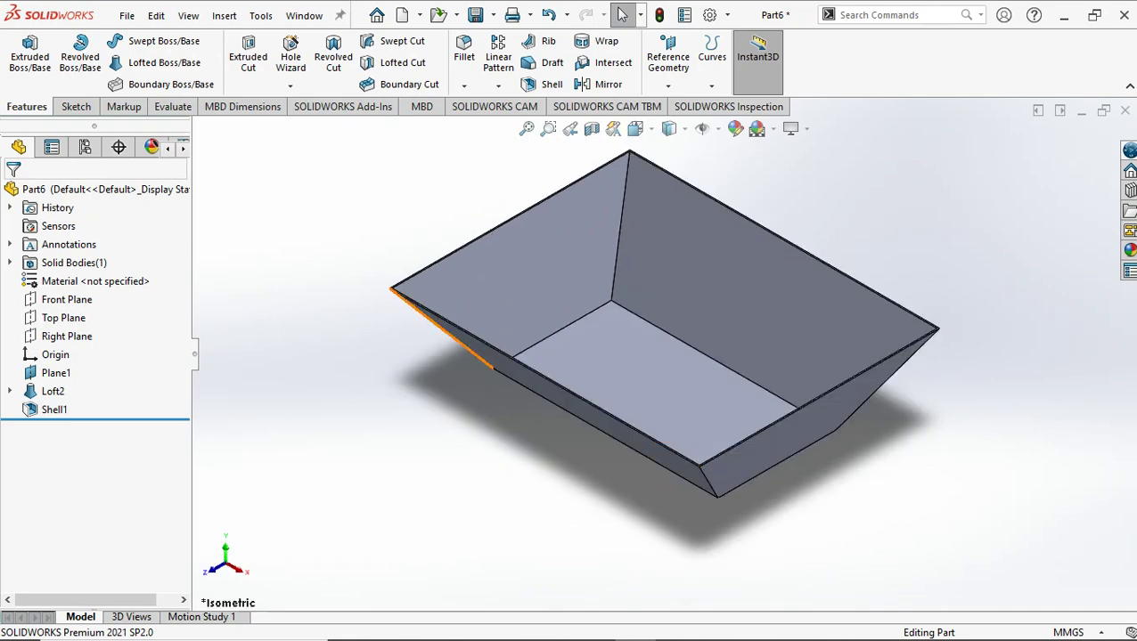
key(Left)
key(Down)
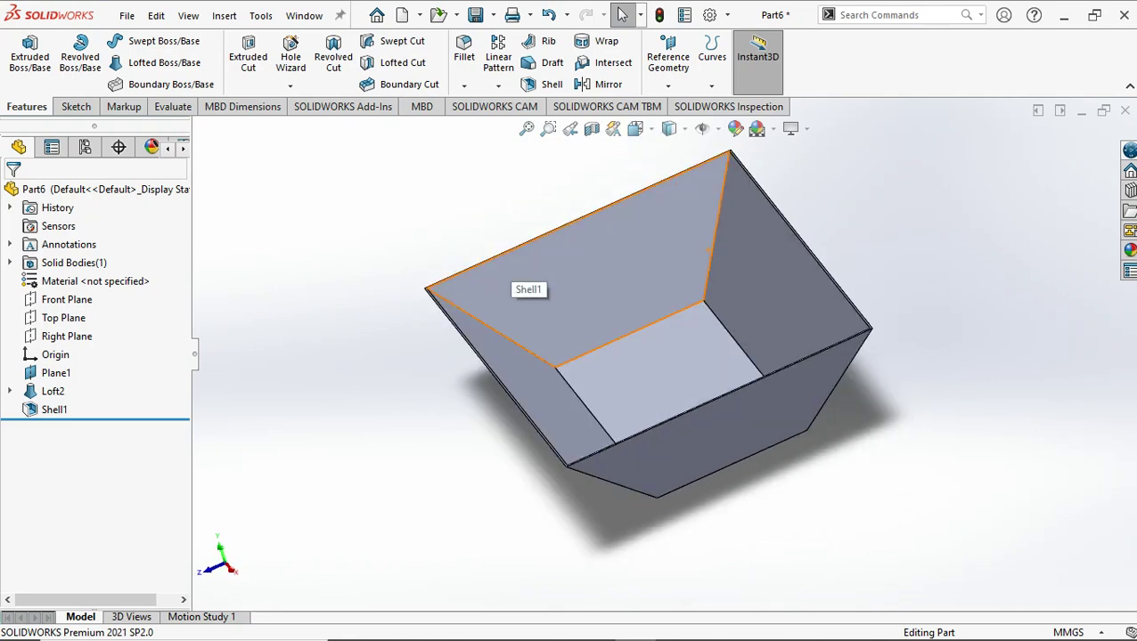
key(Down)
key(Down)
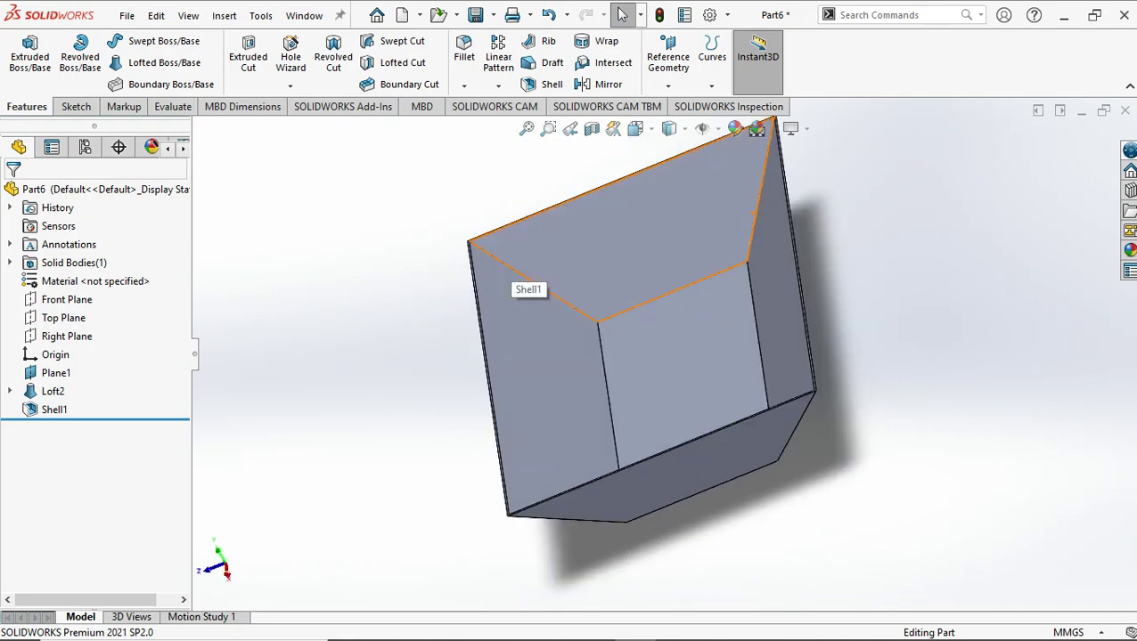
key(Down)
key(Down)
key(Up)
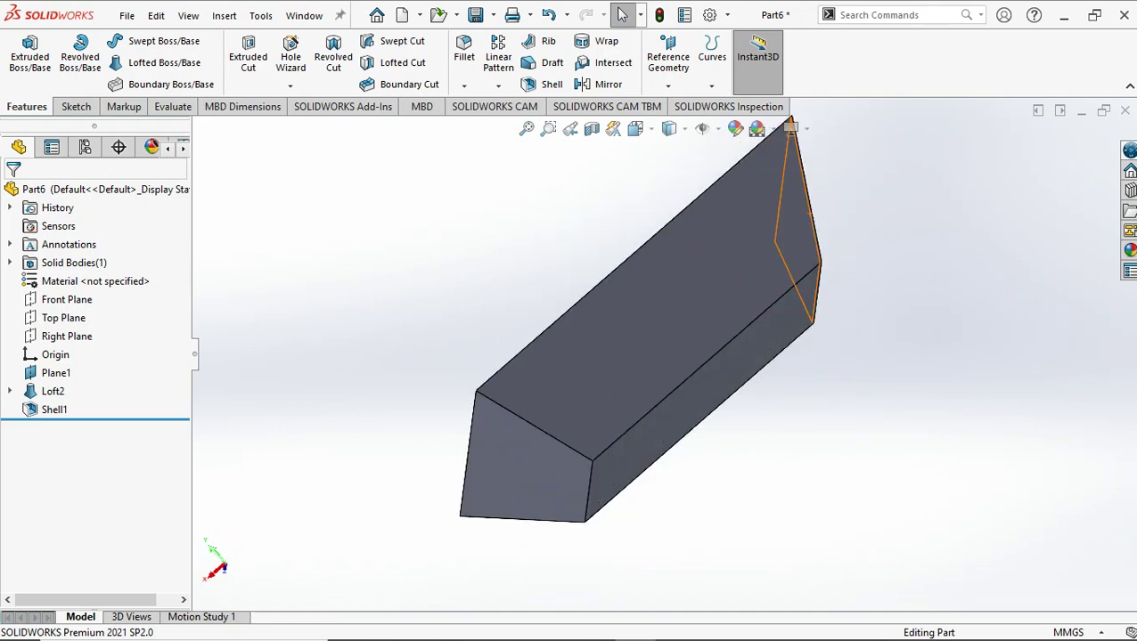
key(Up)
key(Up)
key(Up)
key(Left)
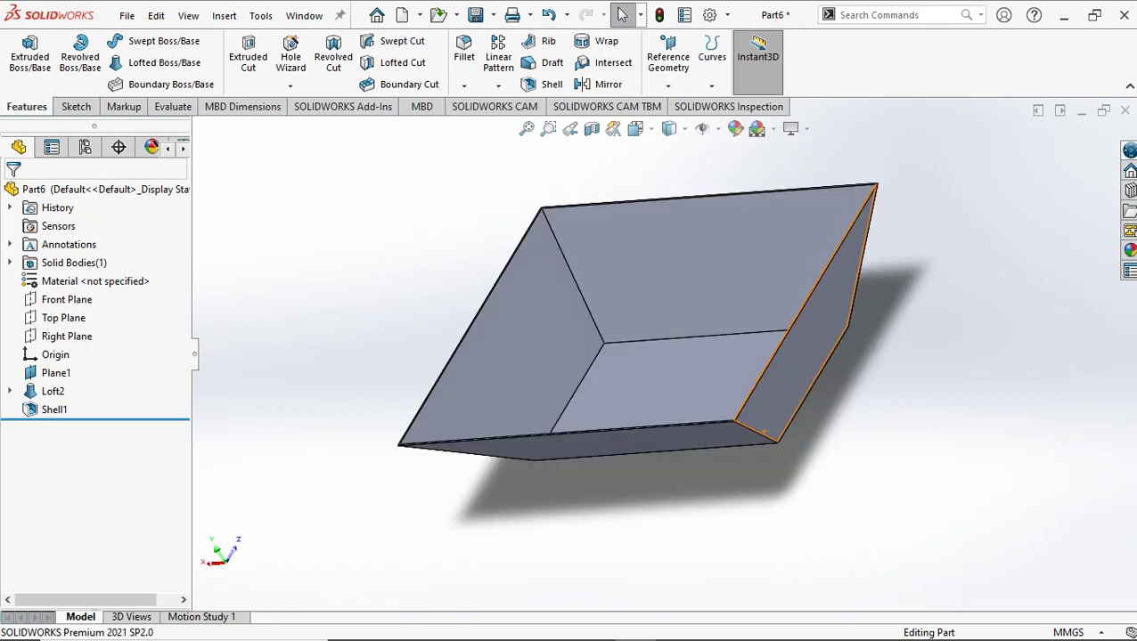
key(Left)
key(Left)
key(Left)
key(Left)
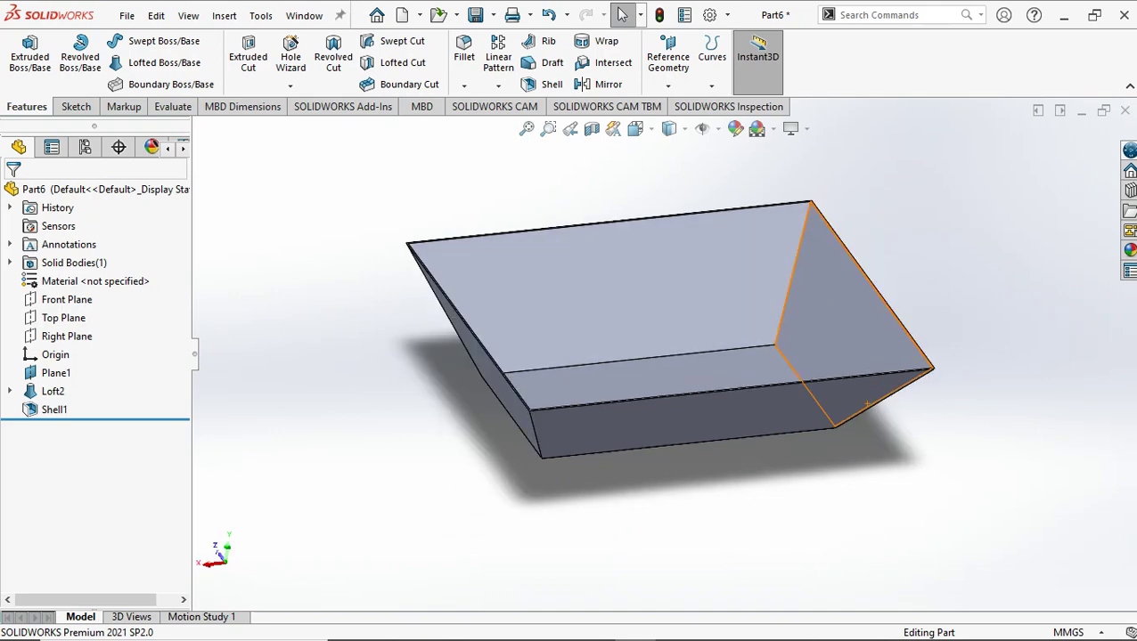
key(Down)
key(Down)
key(Down)
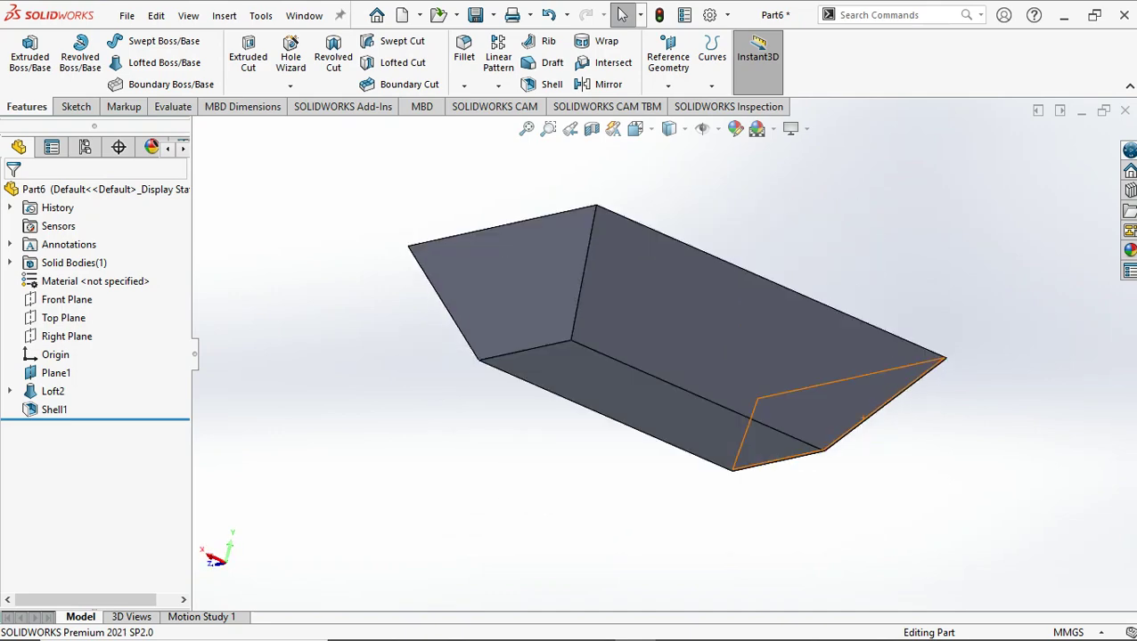
key(Down)
key(Down)
key(Down)
key(Down)
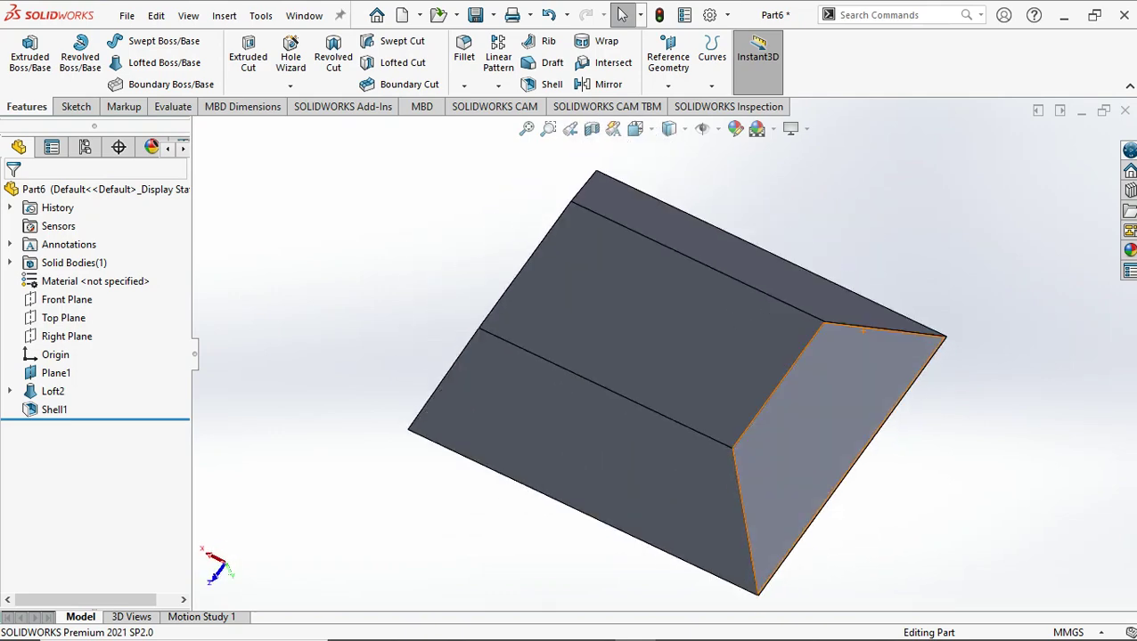
key(Down)
key(Down)
key(Down)
key(Down)
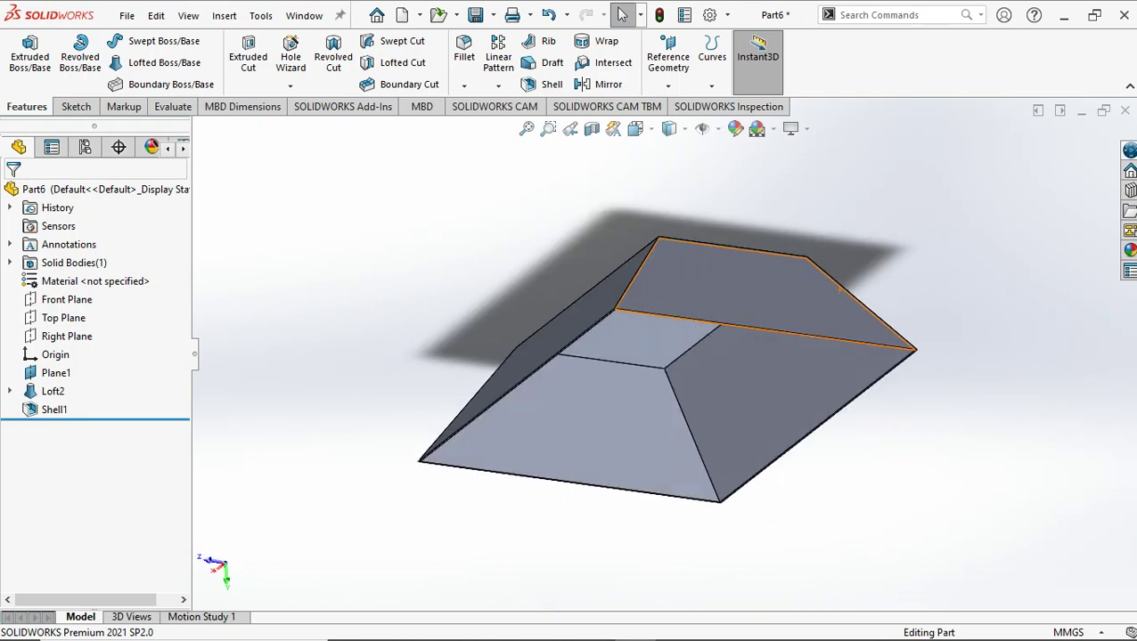
key(Down)
key(Down)
key(Down)
key(Up)
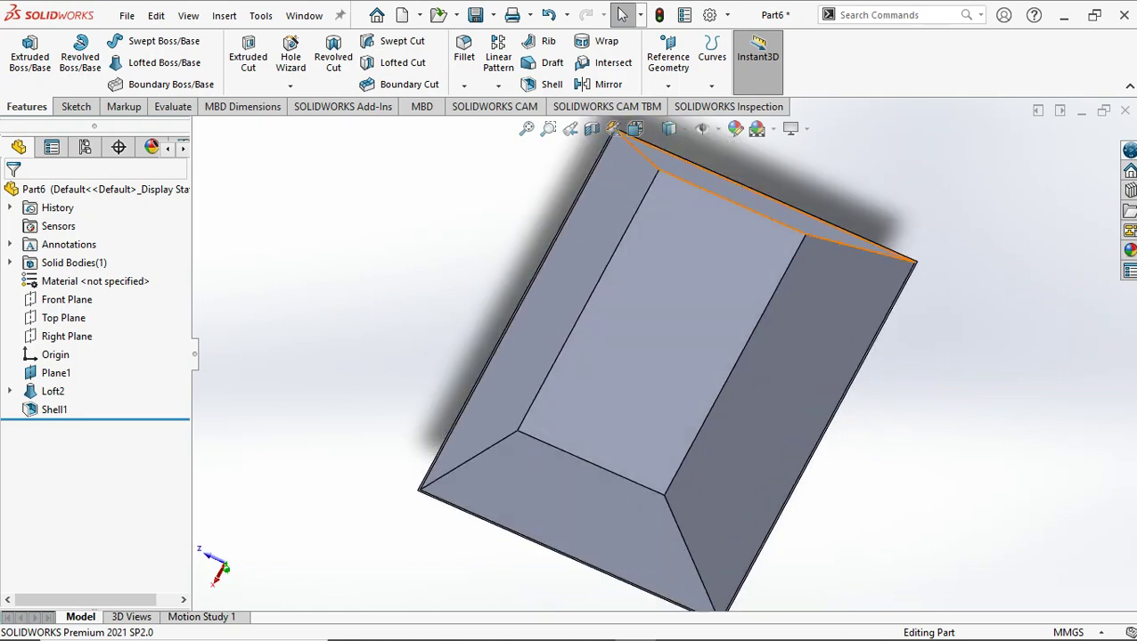
key(Up)
key(Down)
key(Down)
key(Down)
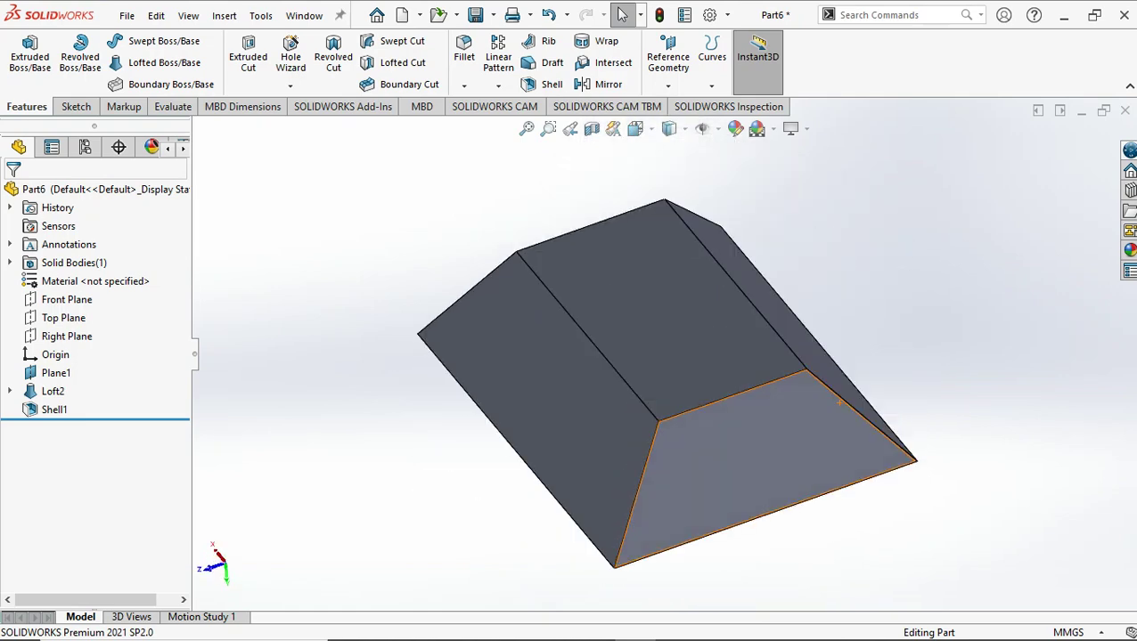
key(Down)
key(Down)
key(Down)
key(Down)
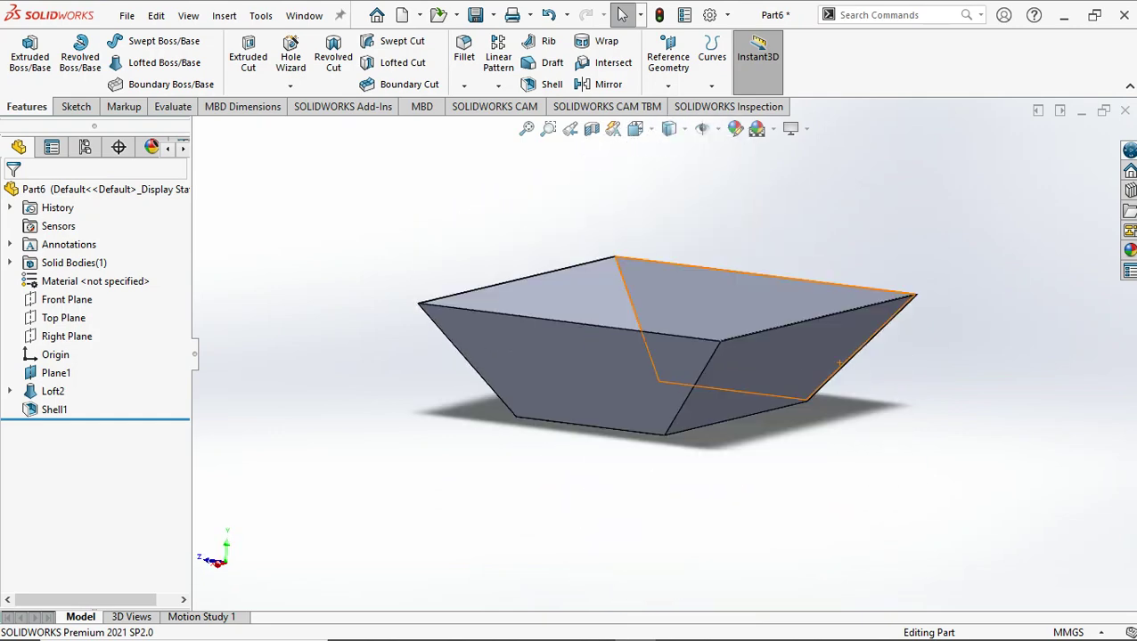
key(Down)
key(Left)
key(Left)
key(Right)
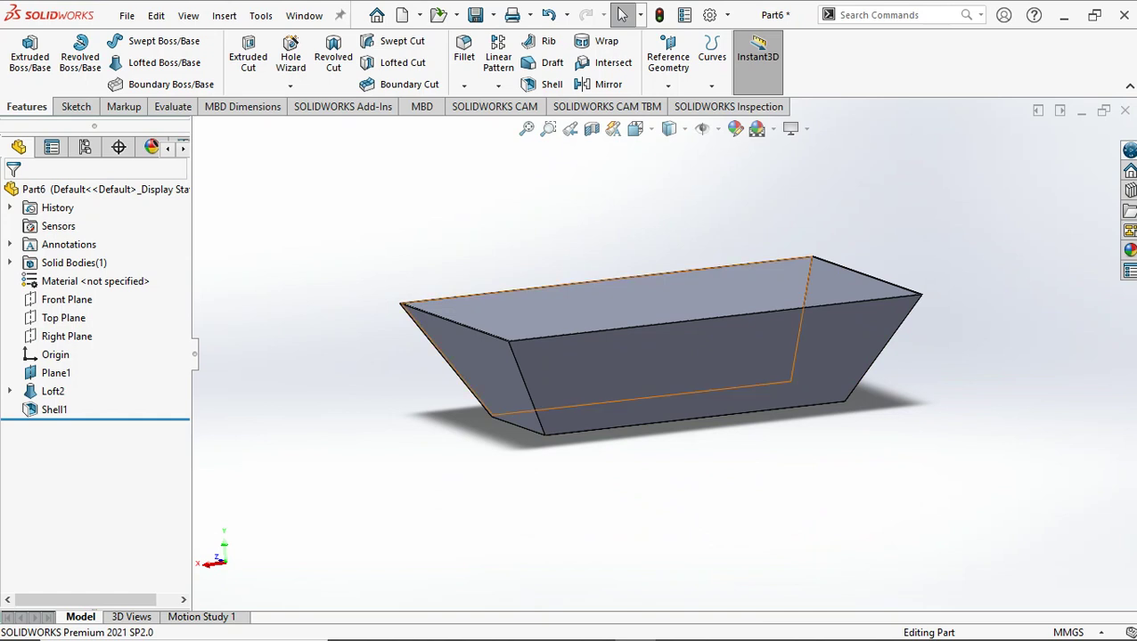
key(Left)
key(Down)
key(Down)
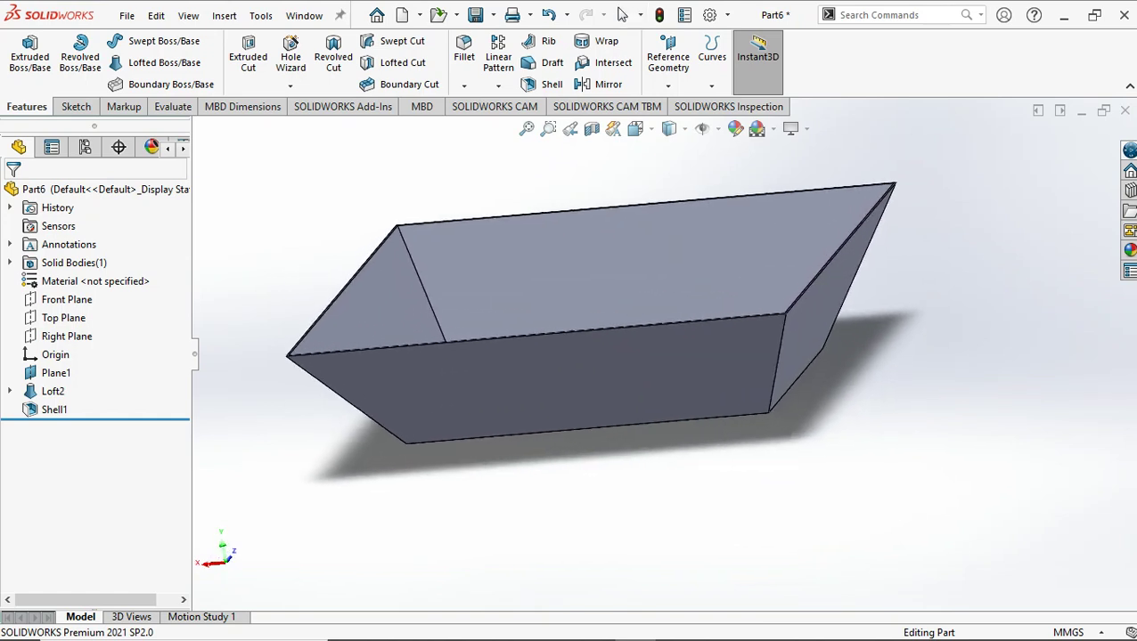
key(Down)
key(Up)
key(Up)
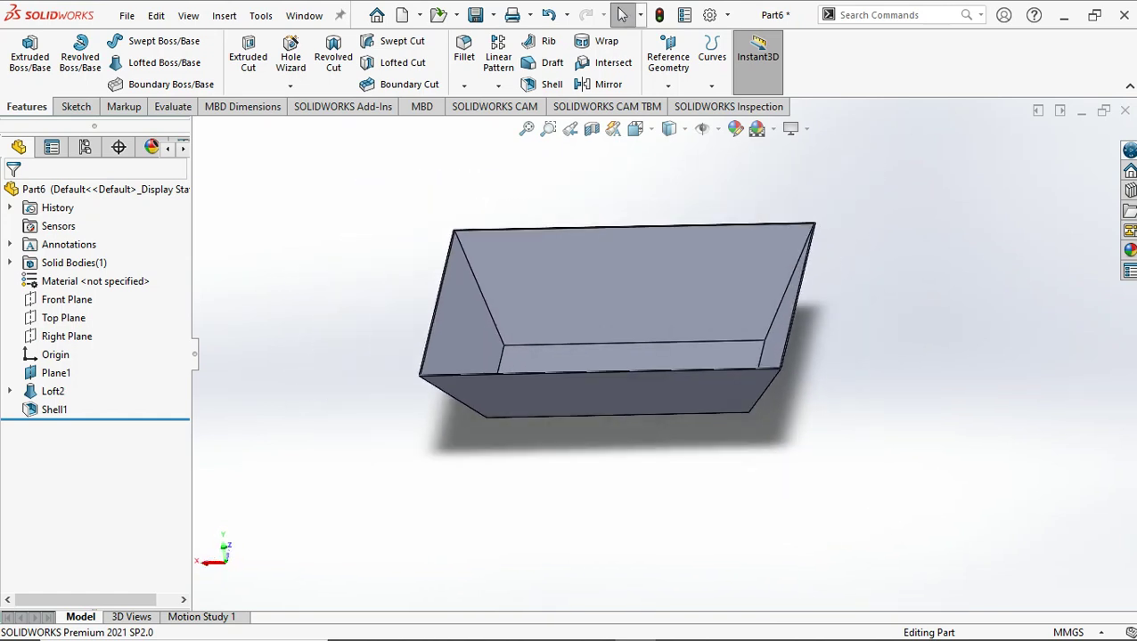
key(Up)
key(Left)
key(Left)
key(Down)
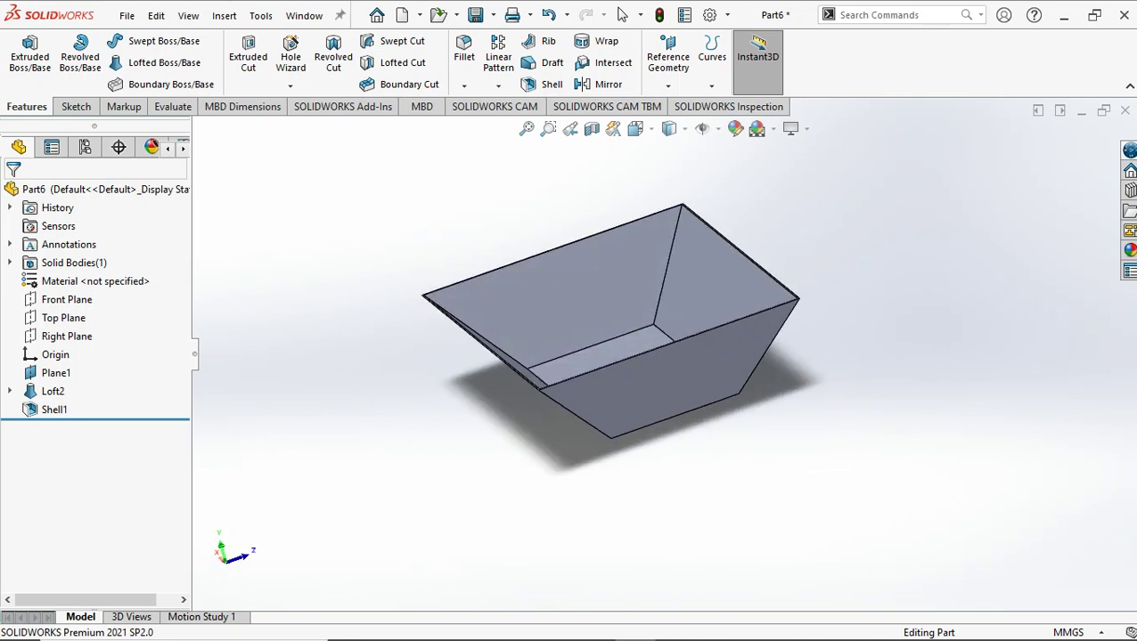
key(Down)
key(Down)
key(Left)
key(Up)
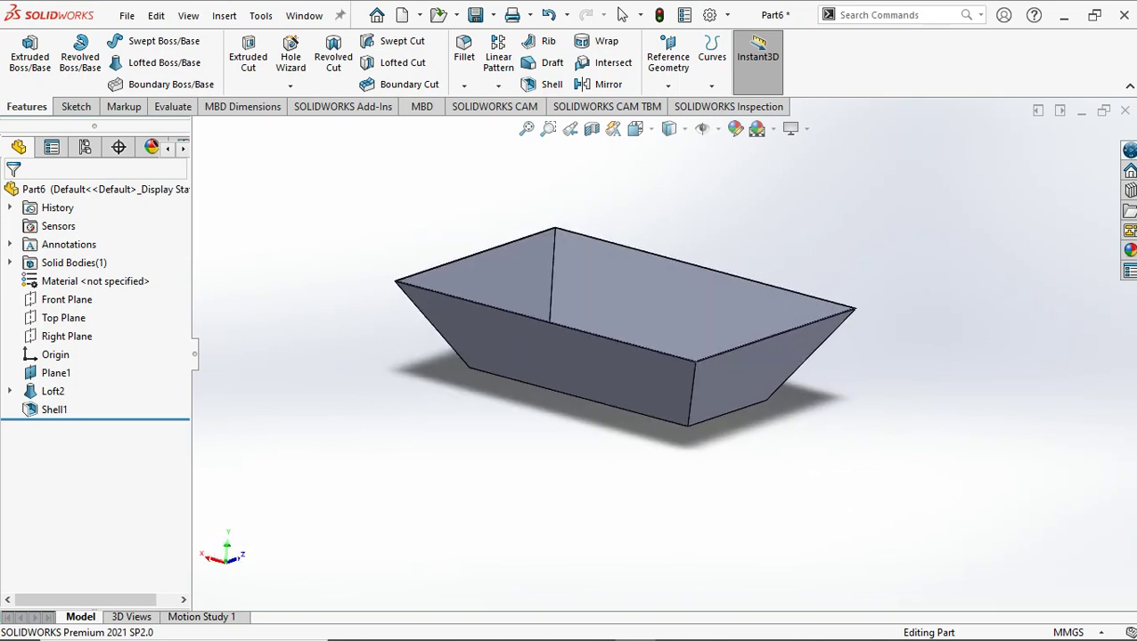